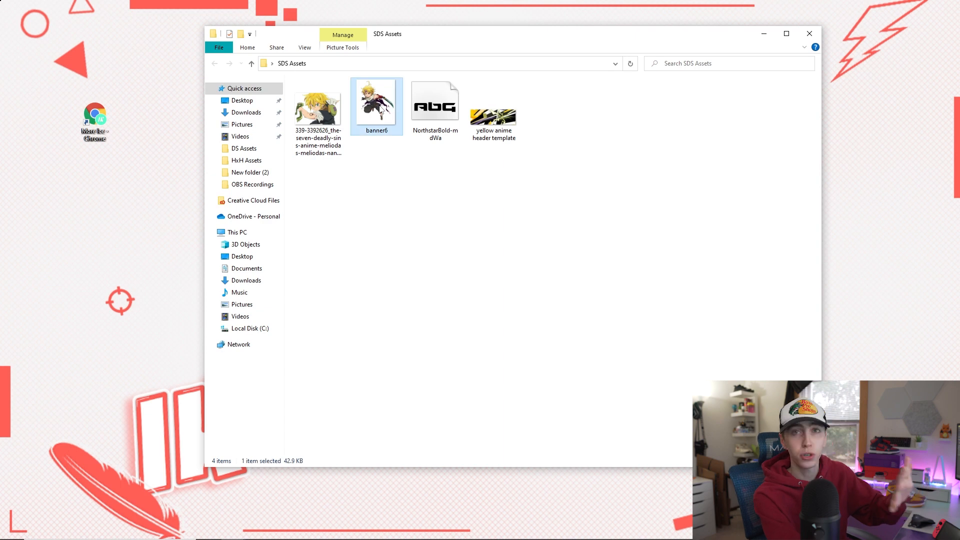
Look over the character images and the yellow anime header template in the SDS Assets folder, and close the folder.
{"action": "left_click", "coordinate": [330, 120]}
{"action": "left_click", "coordinate": [425, 189]}
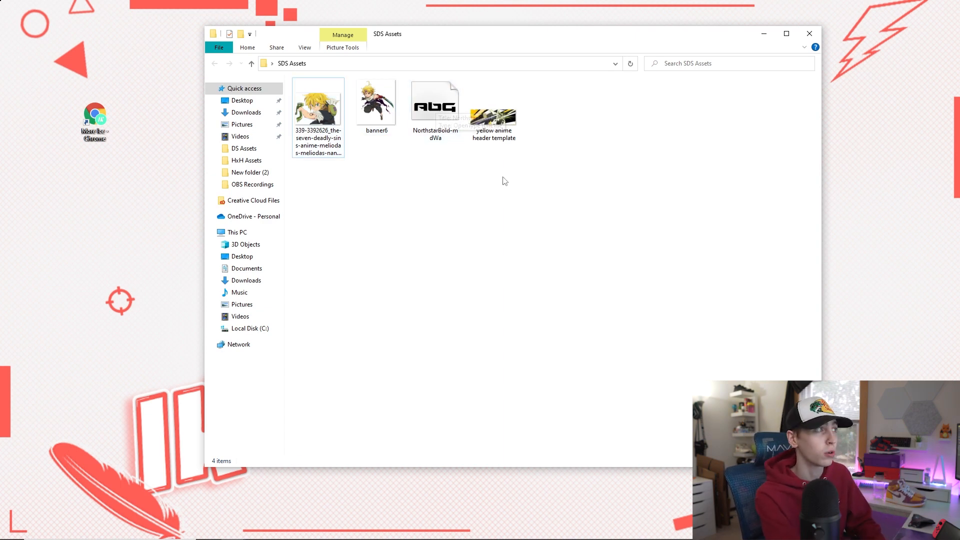
{"action": "left_click", "coordinate": [494, 120]}
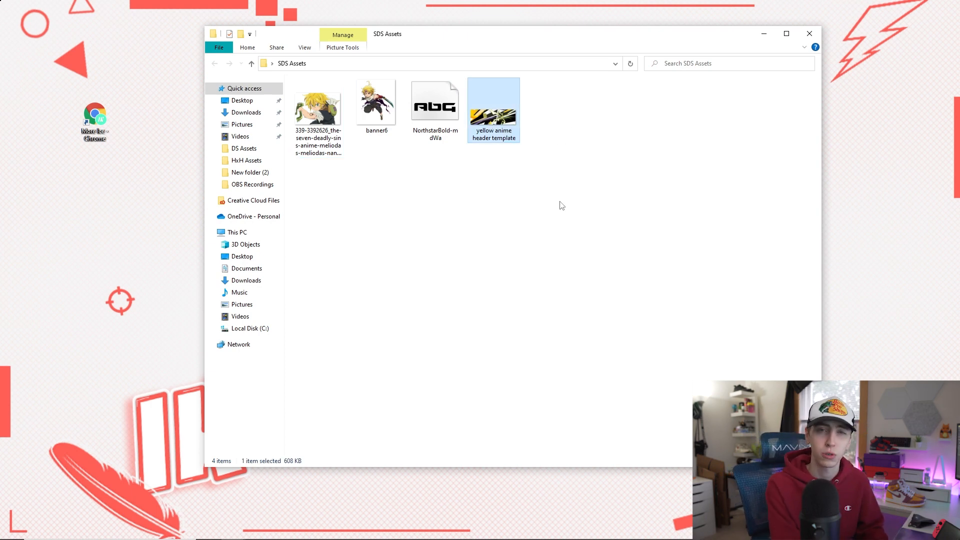
{"action": "left_click", "coordinate": [808, 33]}
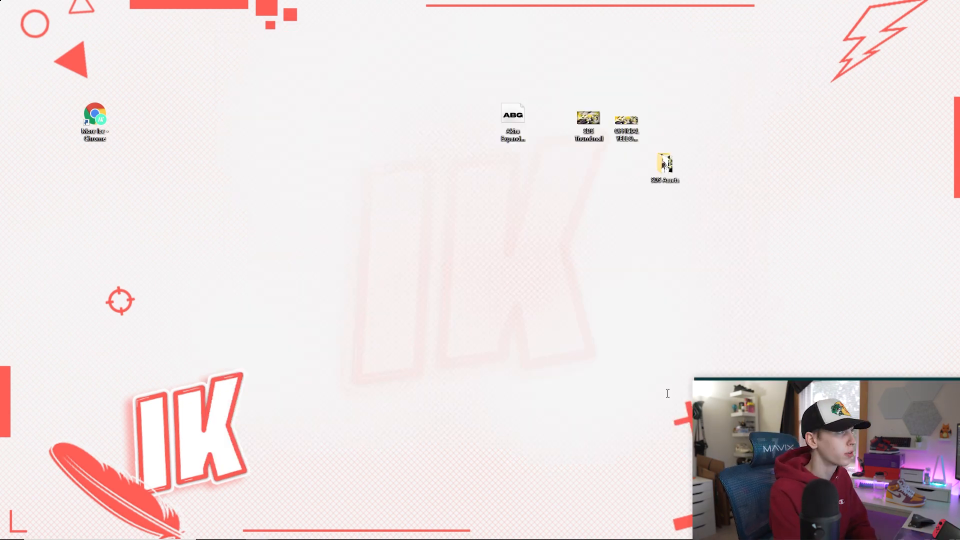
Switch to Chrome and open the Pixlr E photo editor at pixlr.com/e/.
{"action": "left_click_drag", "start_coordinate": [667, 395], "coordinate": [150, 3]}
{"action": "type", "text": "pixlr"}
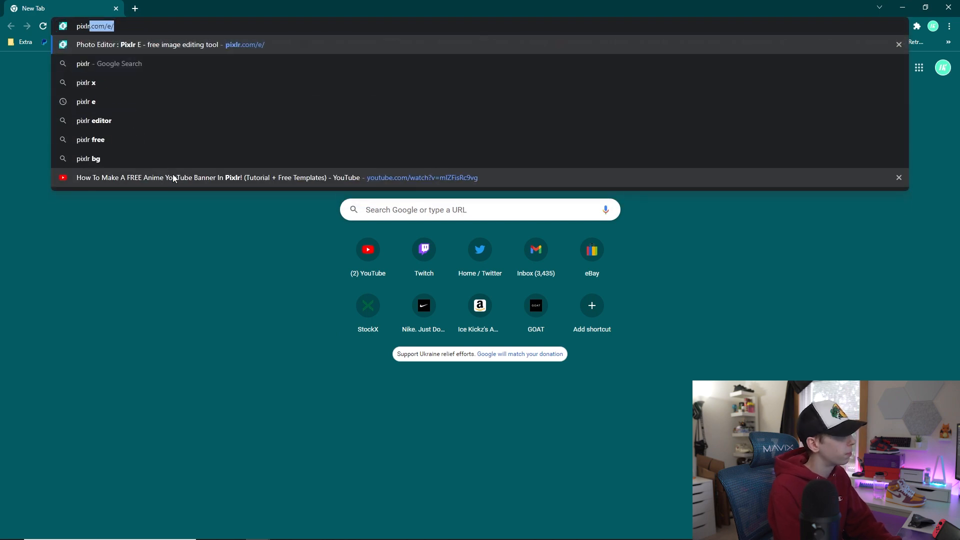
{"action": "key", "text": "Return"}
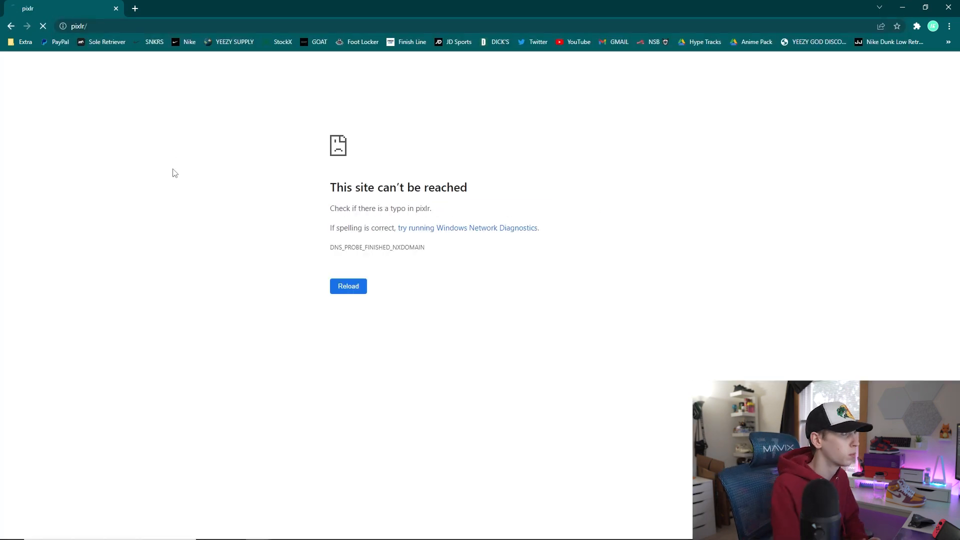
{"action": "left_click", "coordinate": [150, 26]}
{"action": "type", "text": "pi"}
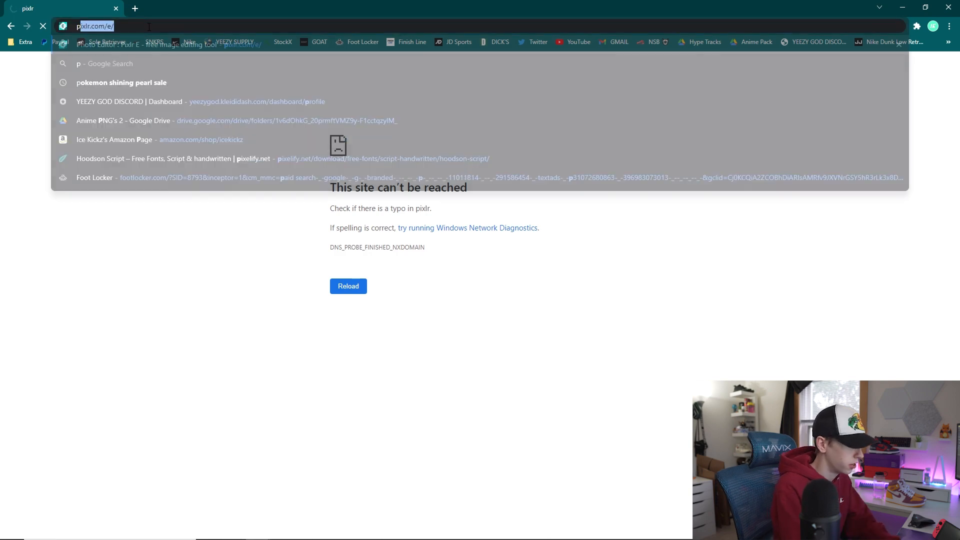
{"action": "key", "text": "Return"}
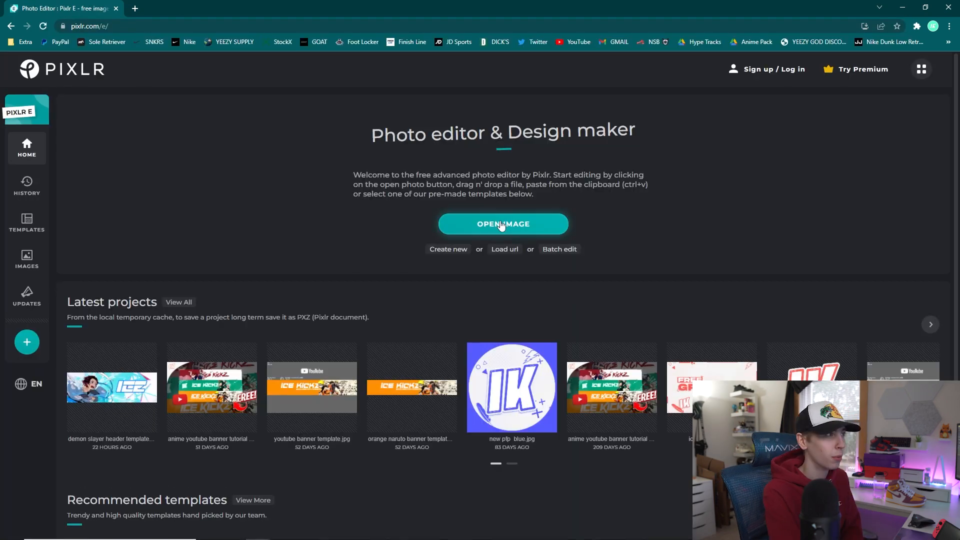
Open the yellow anime header template image from the SDS Assets folder on the Desktop.
{"action": "left_click", "coordinate": [501, 229]}
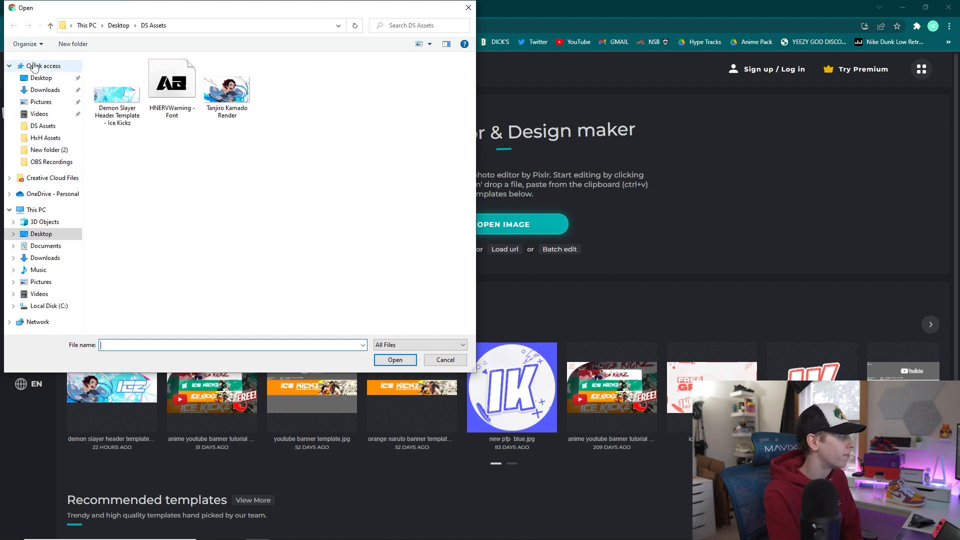
{"action": "left_click", "coordinate": [41, 77]}
{"action": "scroll", "coordinate": [223, 229], "scroll_direction": "down", "scroll_amount": 3}
{"action": "double_click", "coordinate": [223, 229]}
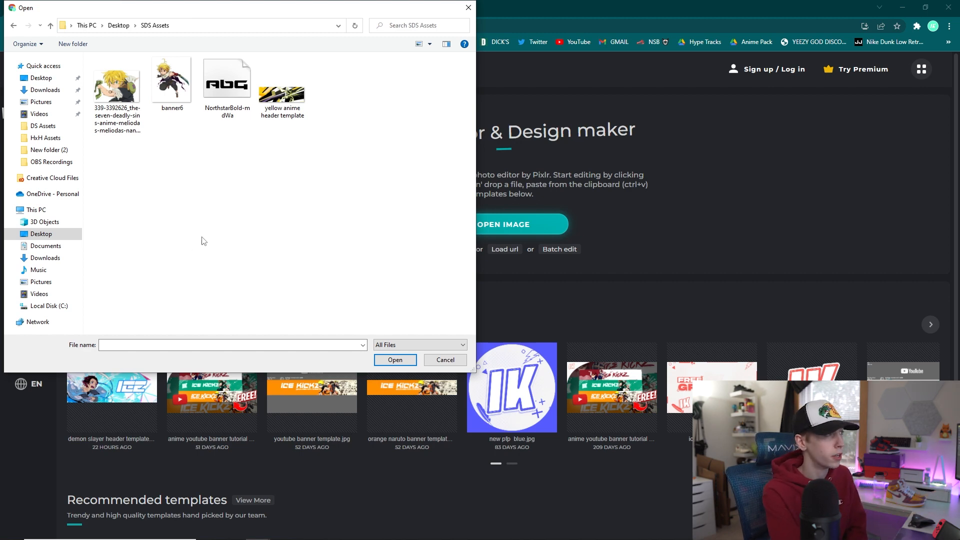
{"action": "double_click", "coordinate": [286, 95]}
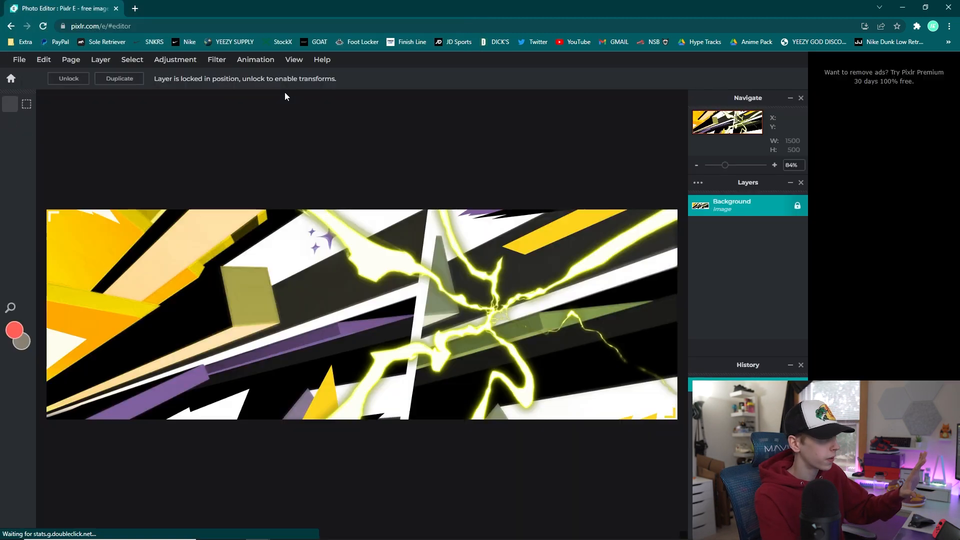
{"action": "scroll", "coordinate": [403, 257], "scroll_direction": "down", "scroll_amount": 3}
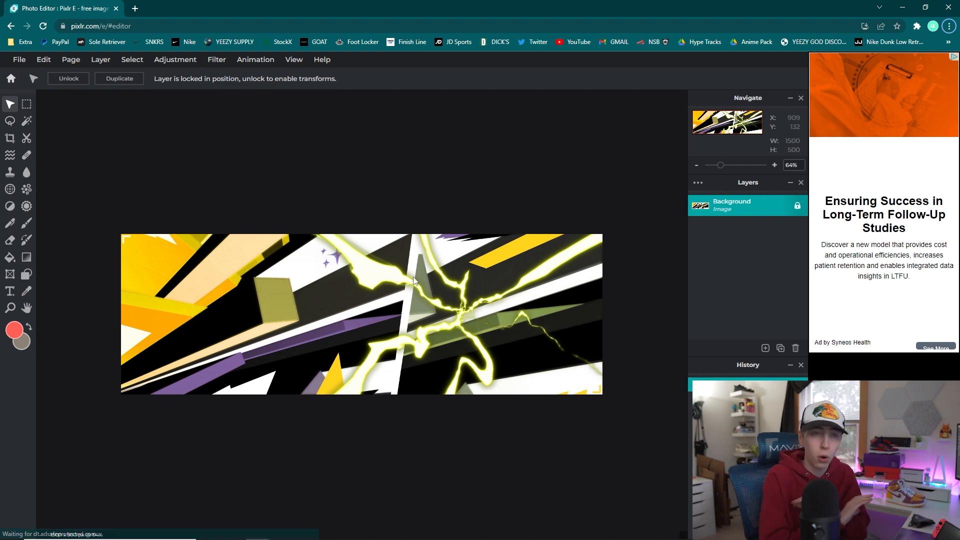
{"action": "left_click", "coordinate": [101, 59]}
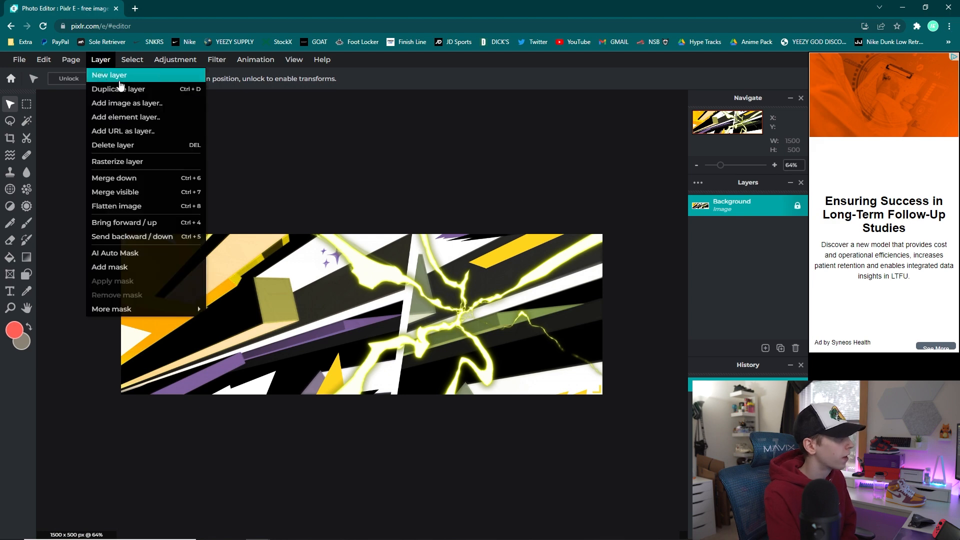
{"action": "left_click", "coordinate": [125, 104]}
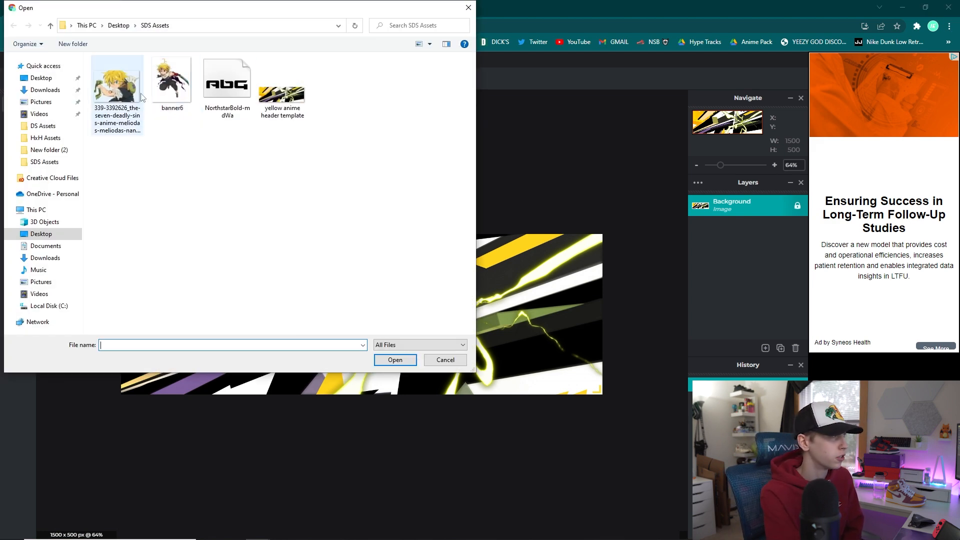
{"action": "double_click", "coordinate": [117, 92]}
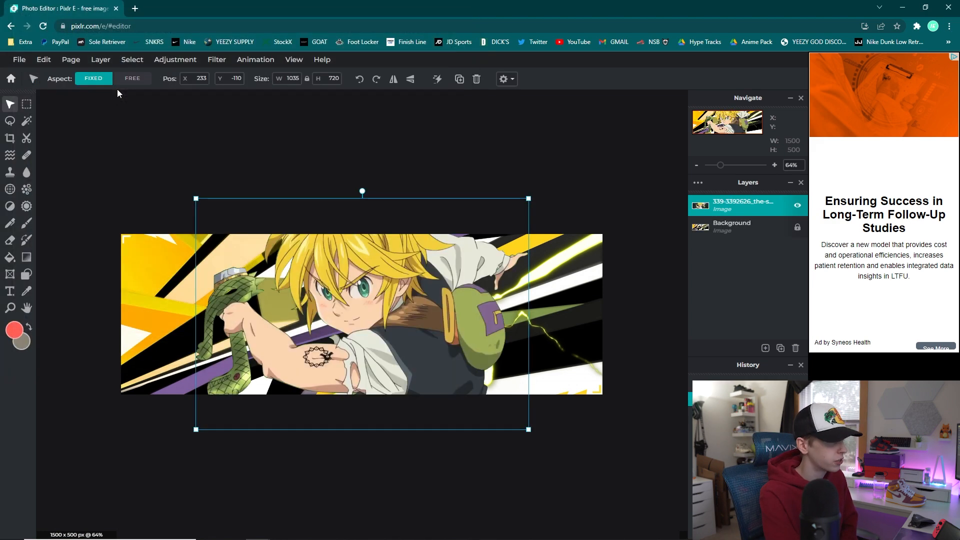
Scale the Meliodas layer down to about 747 × 520 px and place it at about X 727, Y 0 in the header's right half.
{"action": "left_click_drag", "start_coordinate": [530, 199], "coordinate": [448, 255]}
{"action": "left_click_drag", "start_coordinate": [316, 314], "coordinate": [466, 288]}
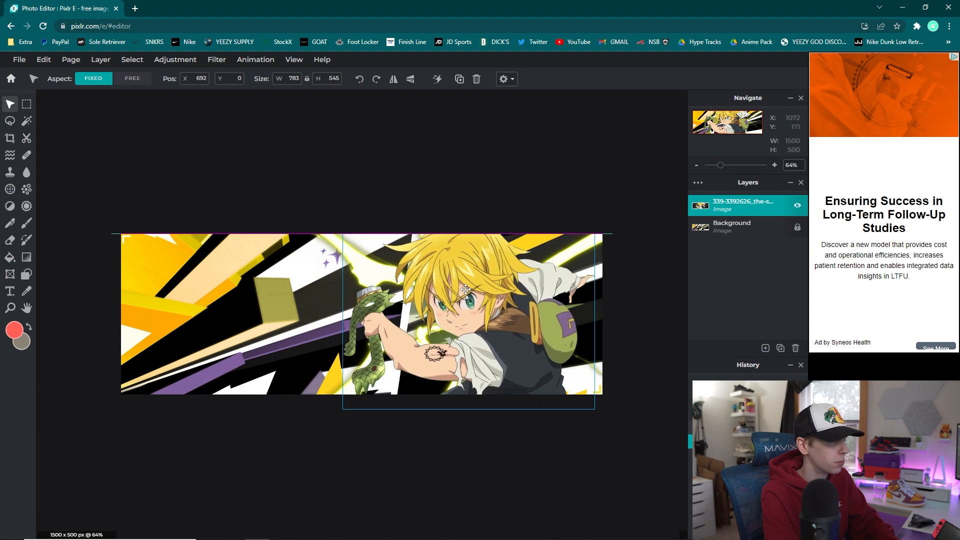
{"action": "mouse_move", "coordinate": [341, 408]}
{"action": "left_mouse_down"}
{"action": "mouse_move", "coordinate": [366, 395]}
{"action": "mouse_move", "coordinate": [355, 403]}
{"action": "left_mouse_up"}
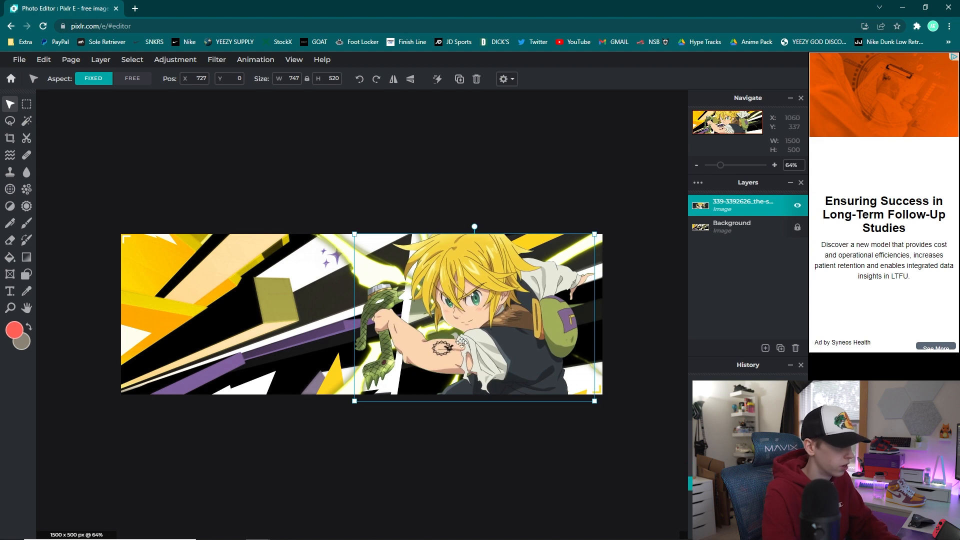
Nudge the Meliodas layer horizontally to X 547 near the middle of the header, and deselect it.
{"action": "key", "text": "Left"}
{"action": "key", "text": "Left"}
{"action": "key", "text": "Left"}
{"action": "key", "text": "Left"}
{"action": "key", "text": "Left"}
{"action": "key", "text": "Left"}
{"action": "key", "text": "Left"}
{"action": "key", "text": "Left"}
{"action": "key", "text": "Left"}
{"action": "key", "text": "Left"}
{"action": "key", "text": "Left"}
{"action": "key", "text": "Left"}
{"action": "key", "text": "Left"}
{"action": "key", "text": "Left"}
{"action": "key", "text": "Left"}
{"action": "key", "text": "Left"}
{"action": "key", "text": "Left"}
{"action": "key", "text": "Left"}
{"action": "key", "text": "Left"}
{"action": "key", "text": "Left"}
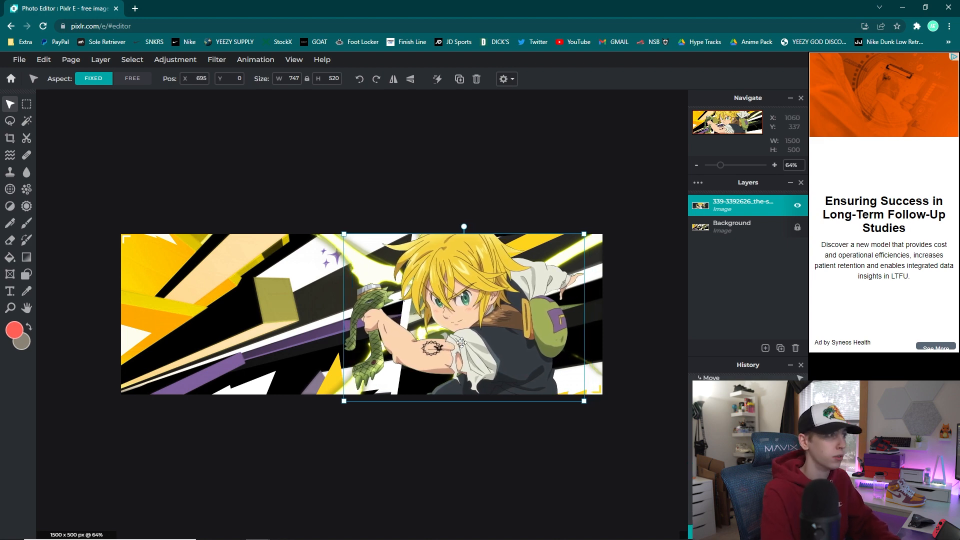
{"action": "key", "text": "Left"}
{"action": "key", "text": "Left"}
{"action": "key", "text": "Left"}
{"action": "key", "text": "Left"}
{"action": "key", "text": "Left"}
{"action": "key", "text": "Left"}
{"action": "key", "text": "Left"}
{"action": "key", "text": "Left"}
{"action": "key", "text": "Left"}
{"action": "key", "text": "Left"}
{"action": "key", "text": "Left"}
{"action": "key", "text": "Left"}
{"action": "key", "text": "Left"}
{"action": "key", "text": "Left"}
{"action": "key", "text": "Left"}
{"action": "key", "text": "Left"}
{"action": "key", "text": "Left"}
{"action": "key", "text": "Left"}
{"action": "key", "text": "Left"}
{"action": "key", "text": "Left"}
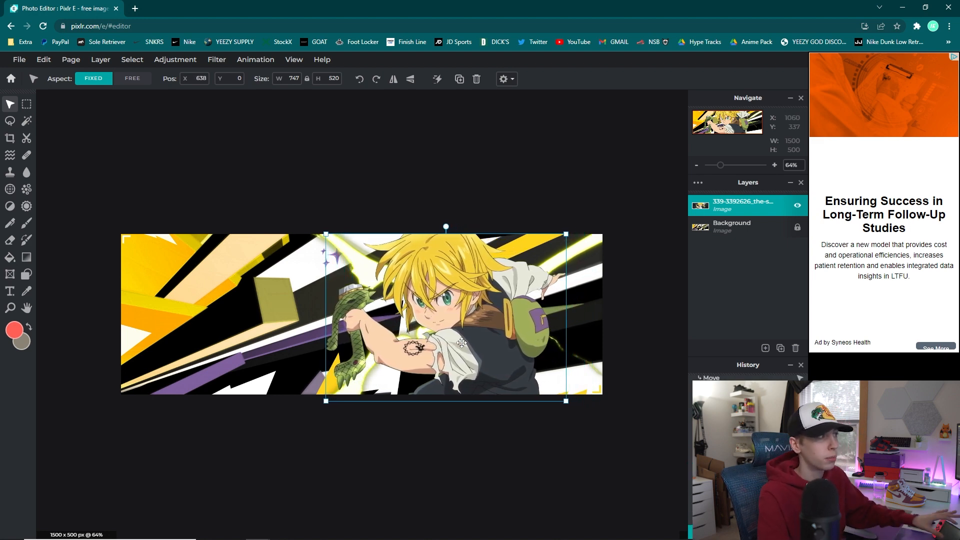
{"action": "key", "text": "Left"}
{"action": "key", "text": "Left"}
{"action": "key", "text": "Left"}
{"action": "key", "text": "Left"}
{"action": "key", "text": "Left"}
{"action": "key", "text": "Left"}
{"action": "key", "text": "Left"}
{"action": "key", "text": "Left"}
{"action": "key", "text": "Left"}
{"action": "key", "text": "Left"}
{"action": "key", "text": "Left"}
{"action": "key", "text": "Left"}
{"action": "key", "text": "Left"}
{"action": "key", "text": "Left"}
{"action": "key", "text": "Left"}
{"action": "key", "text": "Left"}
{"action": "key", "text": "Left"}
{"action": "key", "text": "Left"}
{"action": "key", "text": "Left"}
{"action": "key", "text": "Left"}
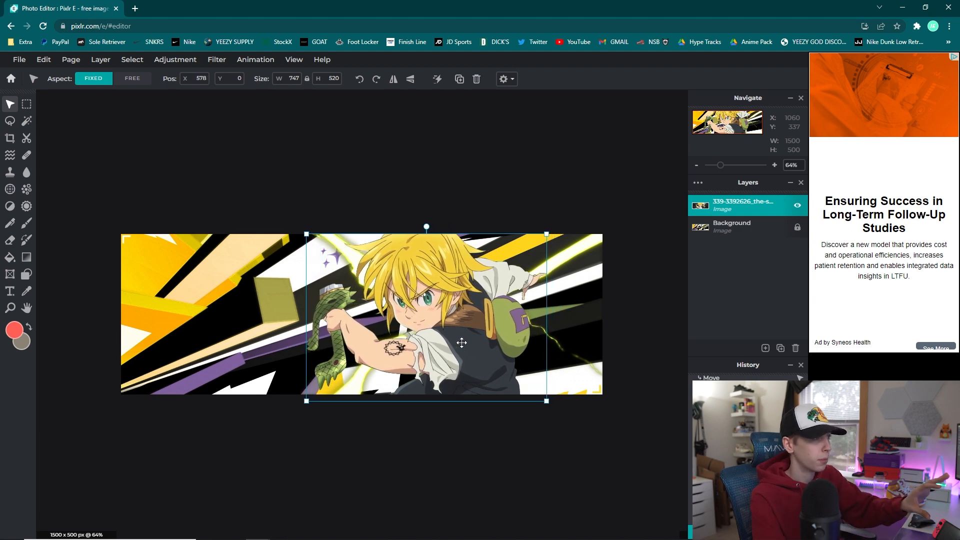
{"action": "key", "text": "Left"}
{"action": "key", "text": "Left"}
{"action": "key", "text": "Left"}
{"action": "key", "text": "Left"}
{"action": "key", "text": "Left"}
{"action": "key", "text": "Left"}
{"action": "key", "text": "Left"}
{"action": "key", "text": "Left"}
{"action": "key", "text": "Left"}
{"action": "key", "text": "Left"}
{"action": "key", "text": "Left"}
{"action": "key", "text": "Left"}
{"action": "key", "text": "Left"}
{"action": "key", "text": "Left"}
{"action": "key", "text": "Left"}
{"action": "key", "text": "Left"}
{"action": "key", "text": "Left"}
{"action": "key", "text": "Left"}
{"action": "key", "text": "Left"}
{"action": "key", "text": "Left"}
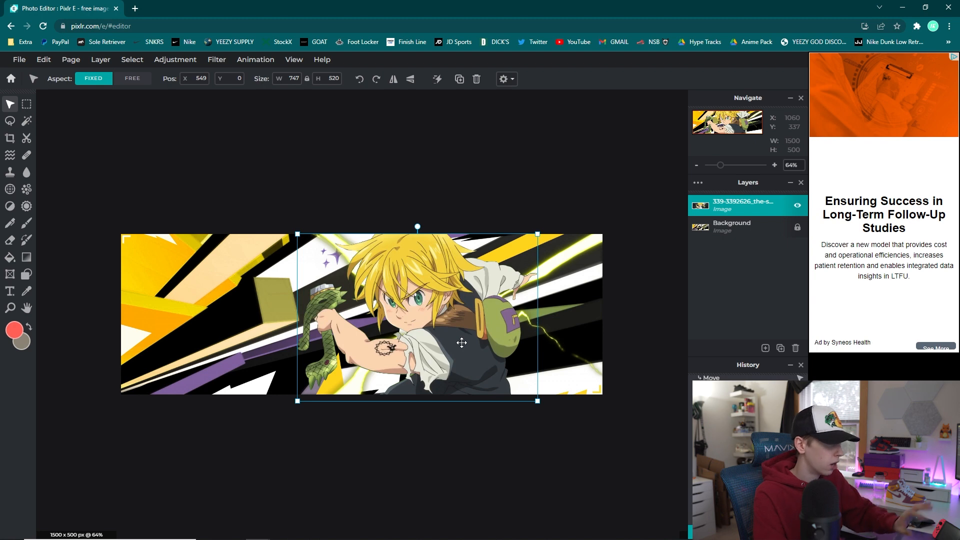
{"action": "key", "text": "Right"}
{"action": "key", "text": "Right"}
{"action": "key", "text": "Right"}
{"action": "key", "text": "Right"}
{"action": "key", "text": "Right"}
{"action": "key", "text": "Right"}
{"action": "key", "text": "Right"}
{"action": "key", "text": "Right"}
{"action": "key", "text": "Right"}
{"action": "key", "text": "Right"}
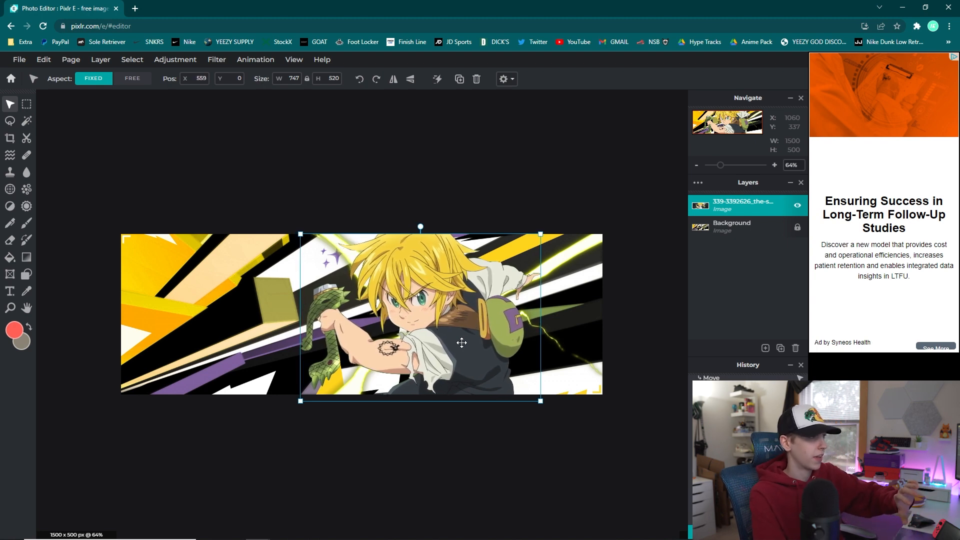
{"action": "key", "text": "Right"}
{"action": "key", "text": "Right"}
{"action": "key", "text": "Right"}
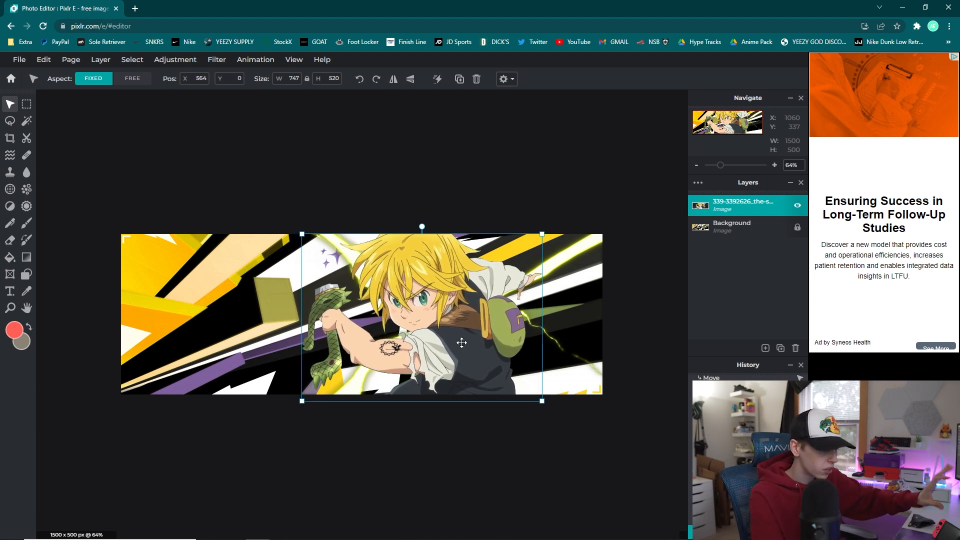
{"action": "key", "text": "Left"}
{"action": "key", "text": "Left"}
{"action": "key", "text": "Left"}
{"action": "key", "text": "Left"}
{"action": "key", "text": "Left"}
{"action": "key", "text": "Left"}
{"action": "key", "text": "Left"}
{"action": "key", "text": "Left"}
{"action": "key", "text": "Left"}
{"action": "key", "text": "Left"}
{"action": "key", "text": "Left"}
{"action": "key", "text": "Left"}
{"action": "key", "text": "Left"}
{"action": "key", "text": "Left"}
{"action": "key", "text": "Left"}
{"action": "key", "text": "Left"}
{"action": "key", "text": "Left"}
{"action": "key", "text": "Left"}
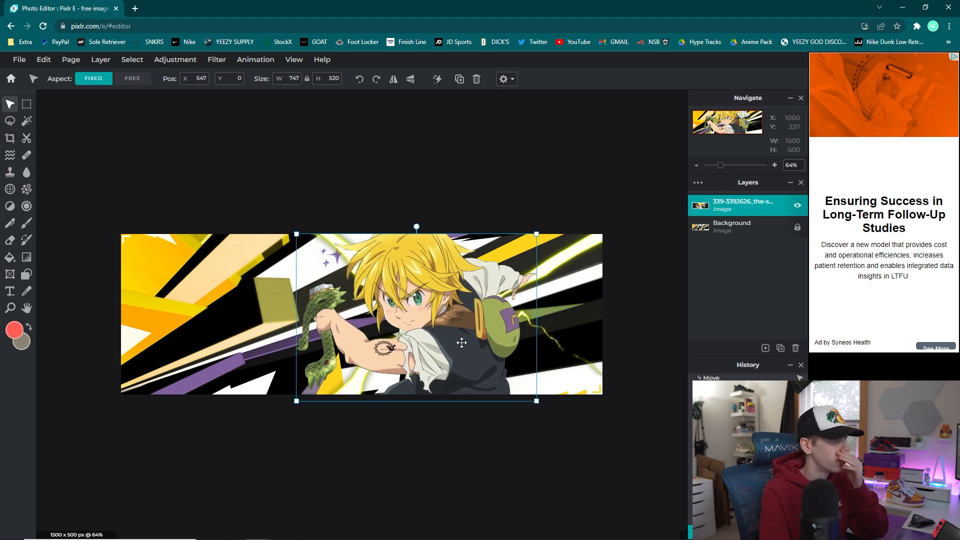
{"action": "left_click", "coordinate": [409, 134]}
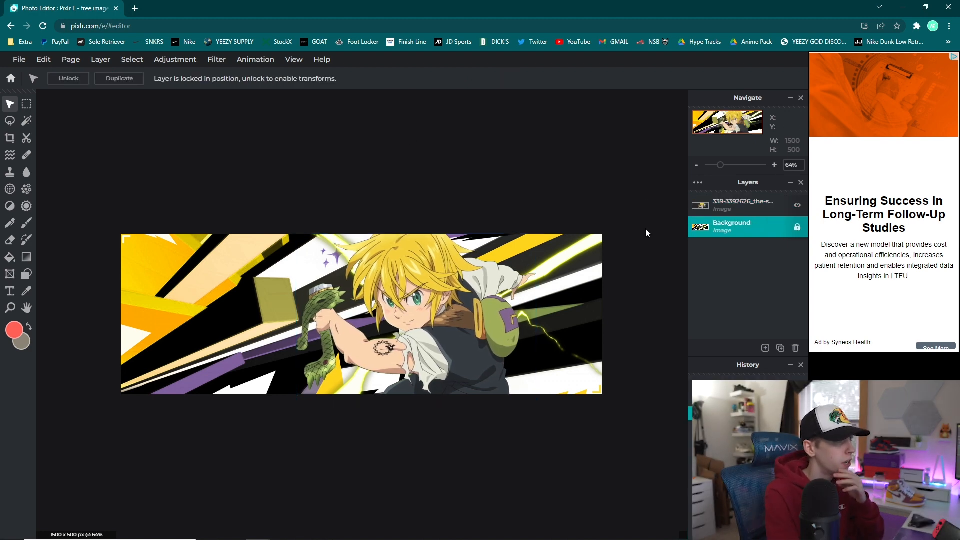
Try to add the banner6 image as a layer behind the main character and move it toward the header's right end.
{"action": "left_click", "coordinate": [100, 60]}
{"action": "left_click", "coordinate": [128, 104]}
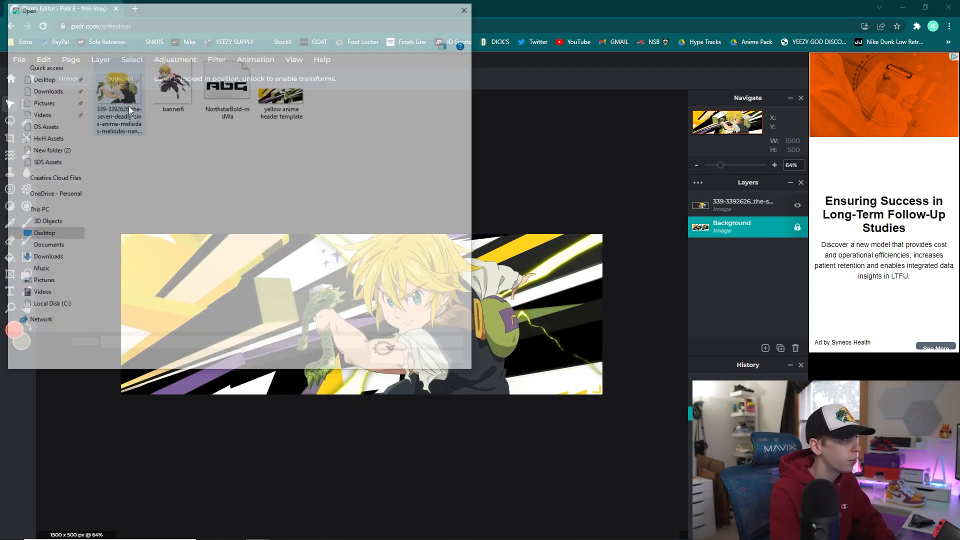
{"action": "double_click", "coordinate": [169, 84]}
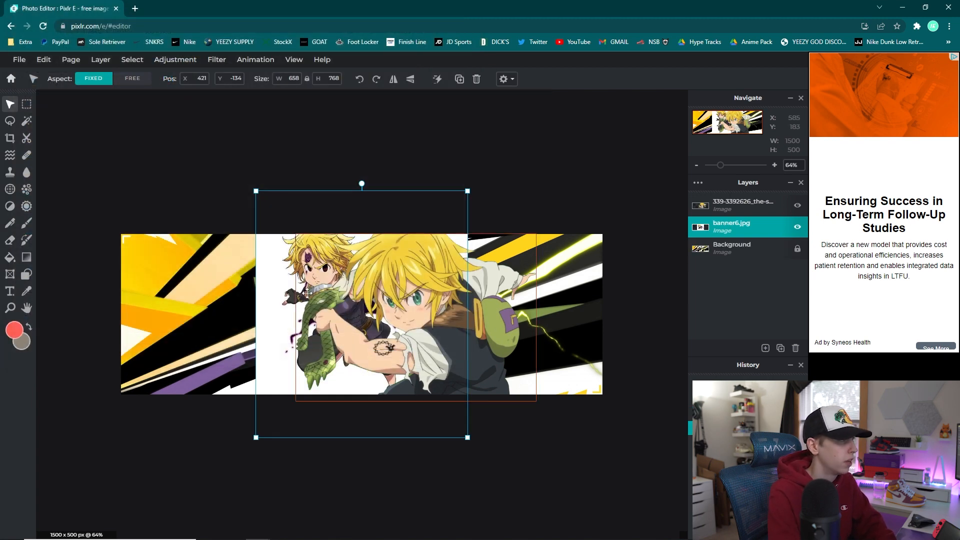
{"action": "left_click_drag", "start_coordinate": [270, 282], "coordinate": [478, 309]}
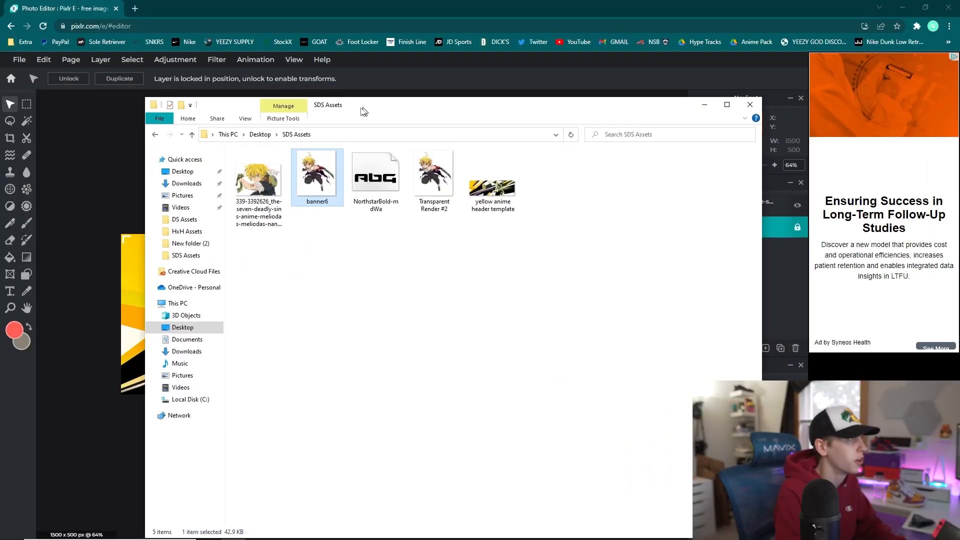
Delete the banner6 image from the SDS Assets folder, keeping the Transparent Render #2 file.
{"action": "left_click_drag", "start_coordinate": [364, 111], "coordinate": [353, 135]}
{"action": "left_click", "coordinate": [422, 220]}
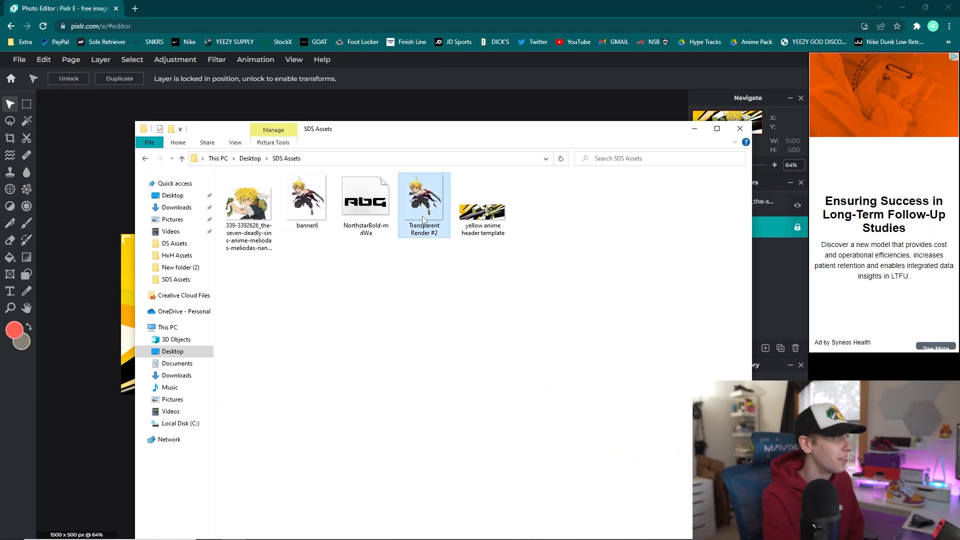
{"action": "right_click", "coordinate": [306, 202]}
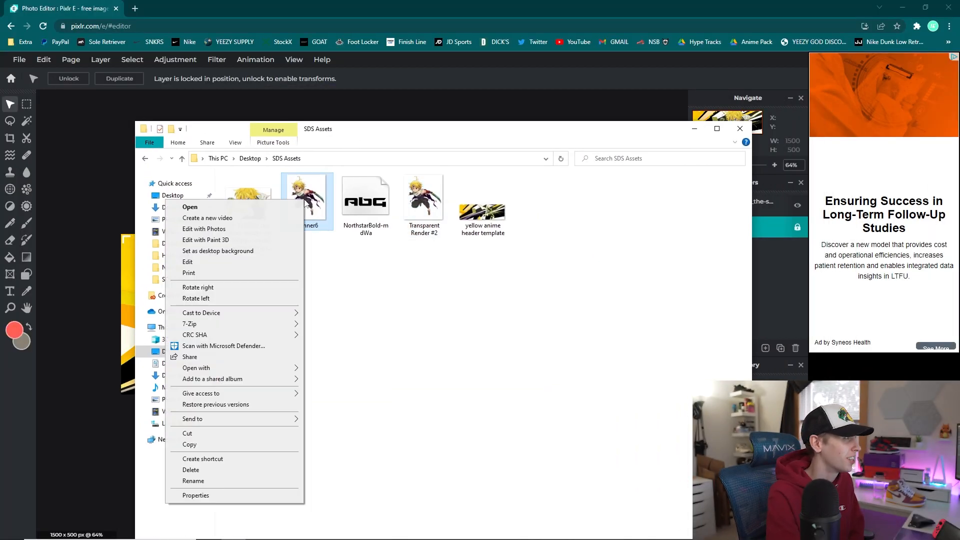
{"action": "left_click", "coordinate": [199, 474]}
Rename the seven-deadly-sins Meliodas image file in the SDS Assets folder as Render #1.
{"action": "right_click", "coordinate": [256, 209]}
{"action": "left_click", "coordinate": [150, 491]}
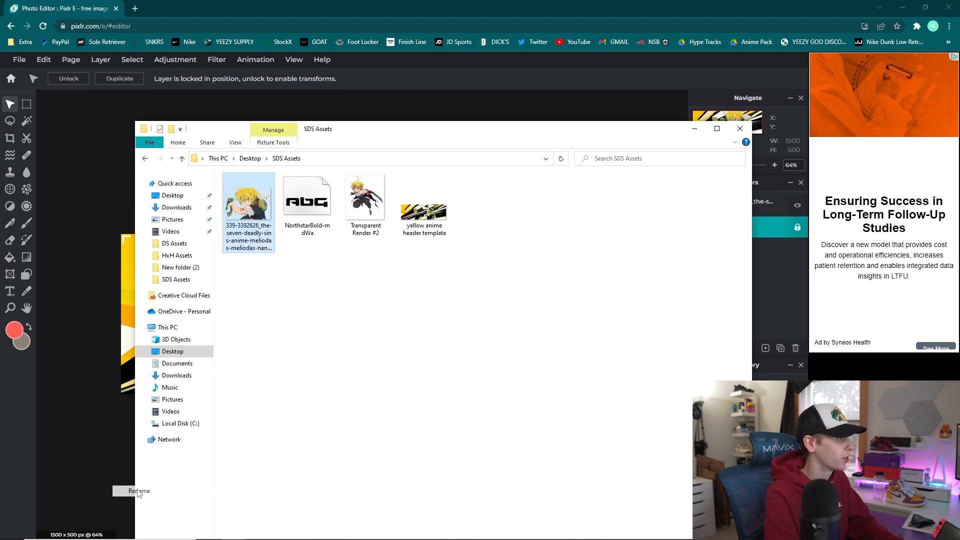
{"action": "type", "text": "Render #1"}
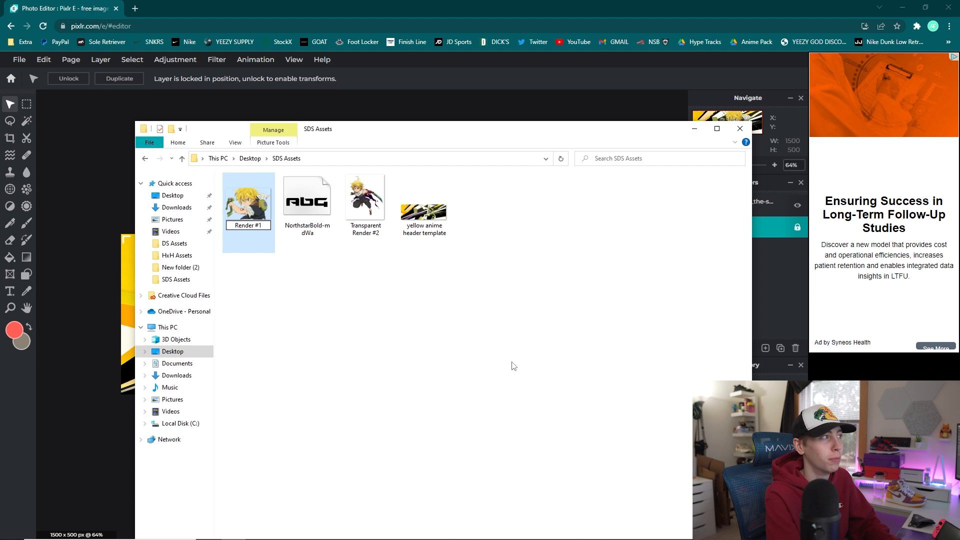
{"action": "left_click", "coordinate": [511, 364]}
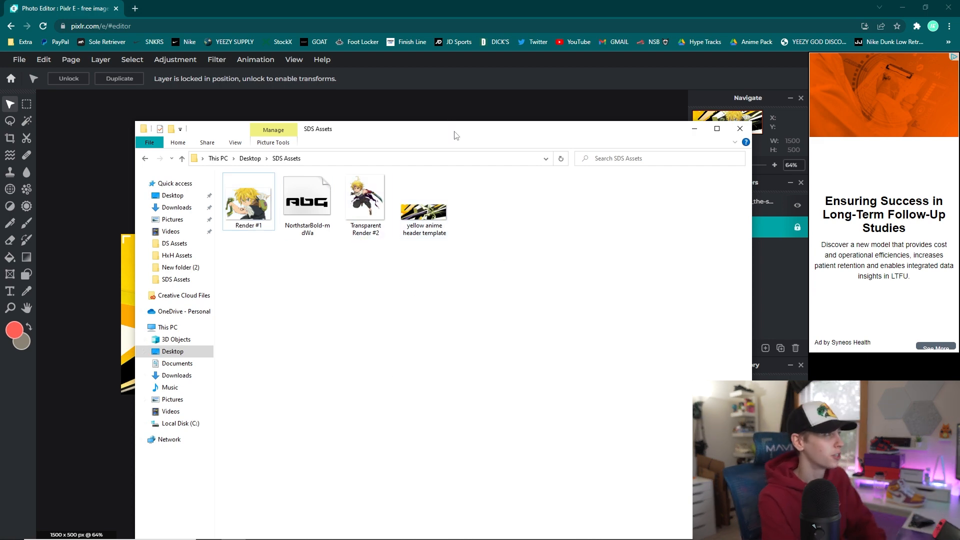
Add the Transparent Render #2 file from the SDS Assets folder to the current document as a layer.
{"action": "left_click_drag", "start_coordinate": [454, 133], "coordinate": [430, 251]}
{"action": "left_click_drag", "start_coordinate": [341, 320], "coordinate": [478, 182]}
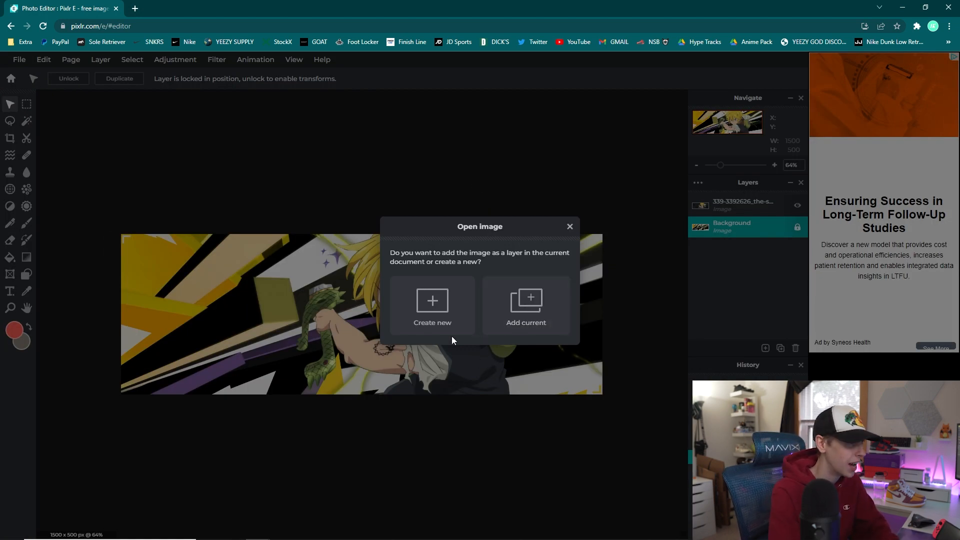
{"action": "left_click", "coordinate": [534, 310]}
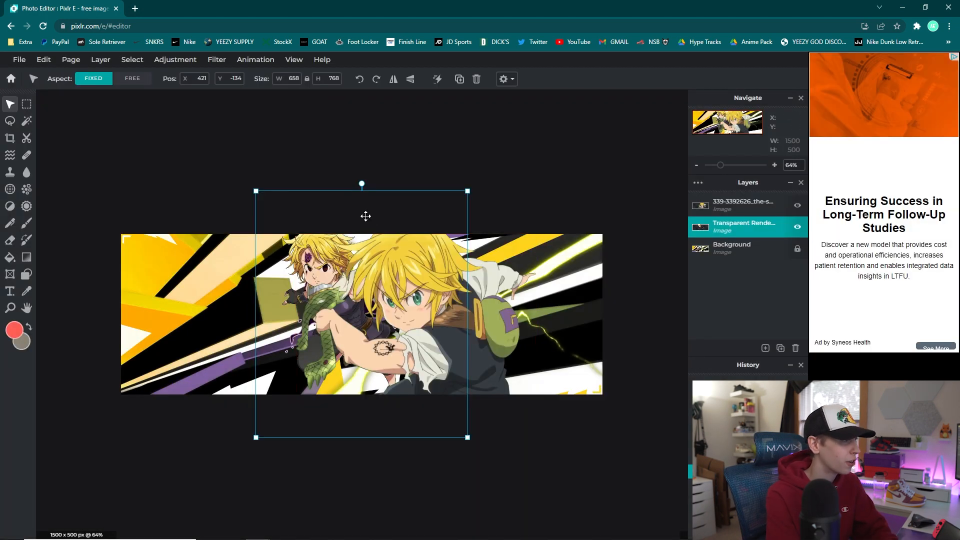
Move the Transparent Render #2 character to the header's right end, tilting it so it peeks out behind the main character.
{"action": "left_click_drag", "start_coordinate": [276, 248], "coordinate": [558, 307]}
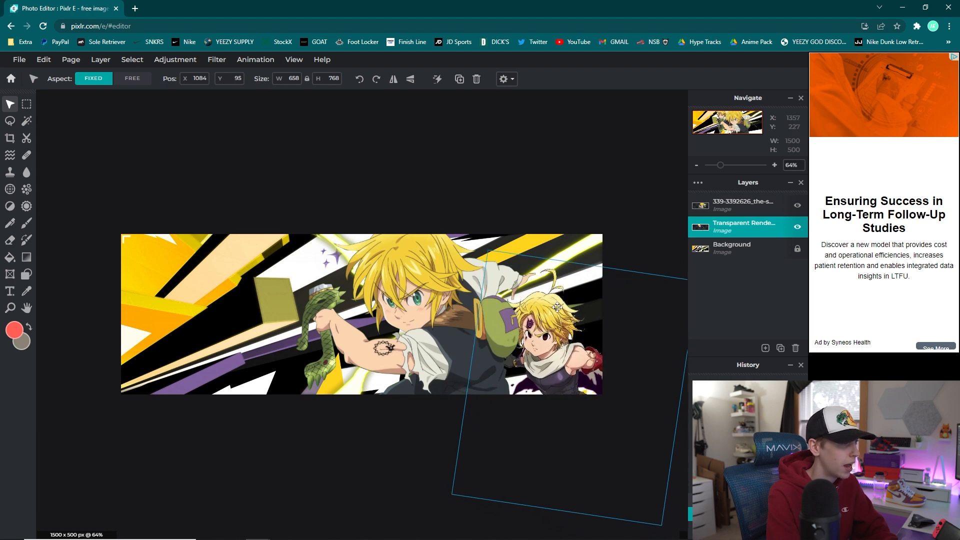
{"action": "left_click_drag", "start_coordinate": [492, 254], "coordinate": [555, 321]}
{"action": "left_click", "coordinate": [610, 163]}
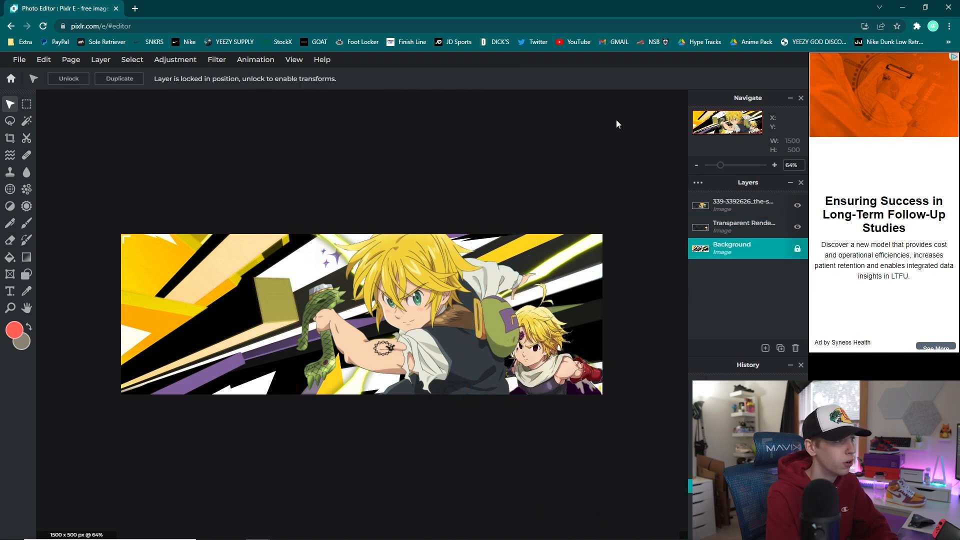
Apply Brightness & contrast to the main character layer with brightness about 6 and contrast about 21.
{"action": "left_click", "coordinate": [742, 202]}
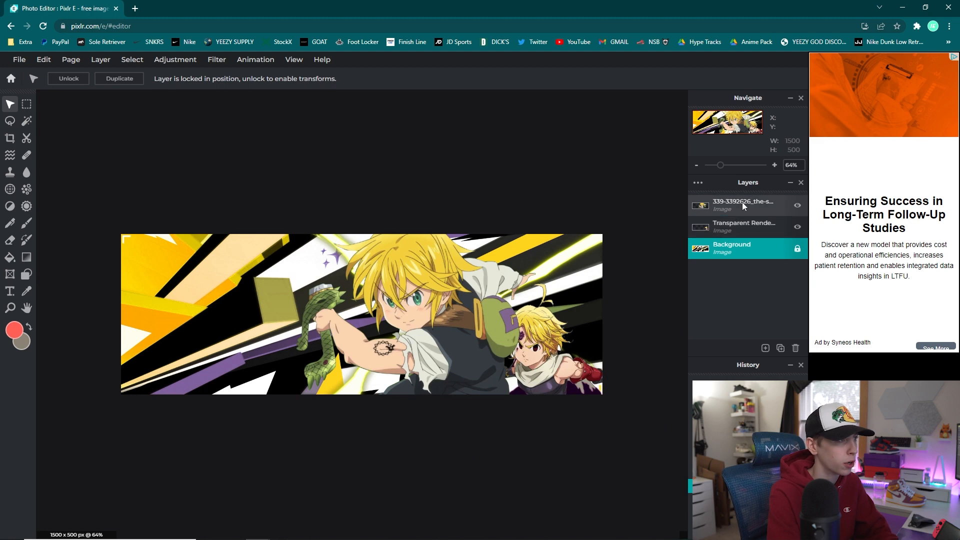
{"action": "left_click", "coordinate": [482, 467]}
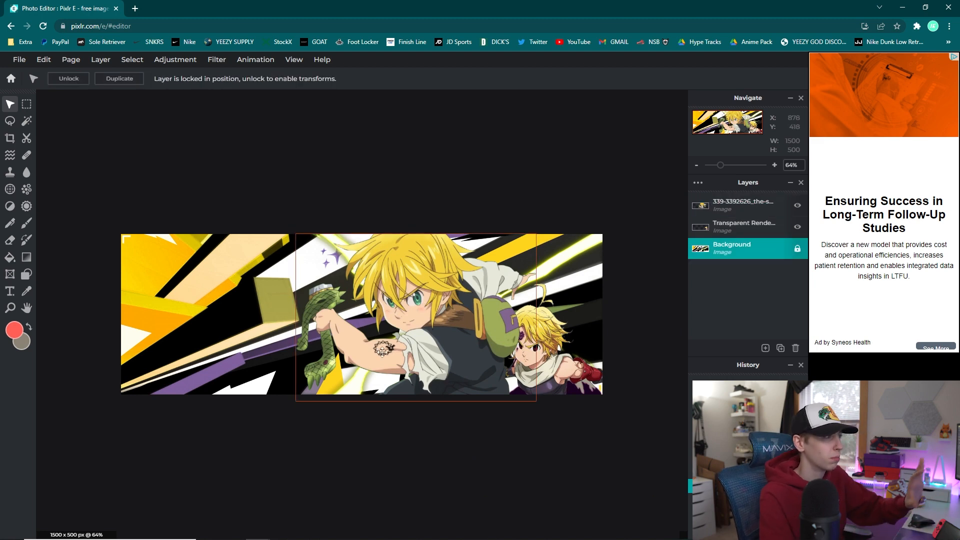
{"action": "left_click", "coordinate": [729, 202]}
{"action": "left_click", "coordinate": [175, 60]}
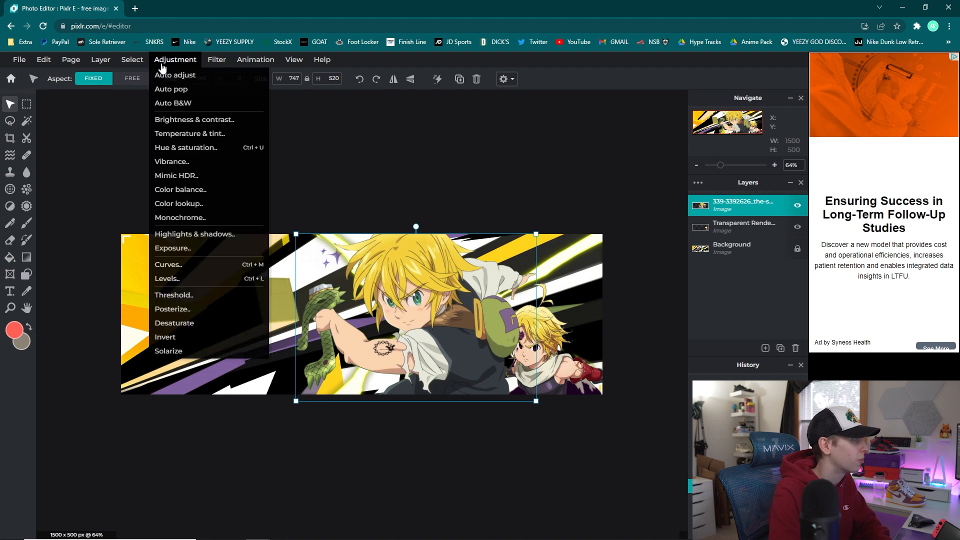
{"action": "left_click", "coordinate": [191, 120]}
{"action": "left_click_drag", "start_coordinate": [482, 270], "coordinate": [645, 255]}
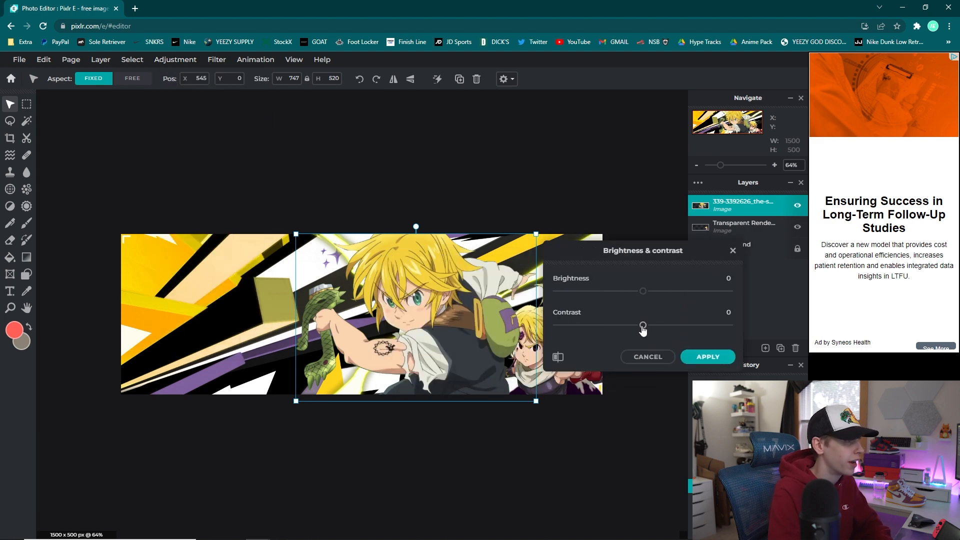
{"action": "mouse_move", "coordinate": [643, 326]}
{"action": "left_mouse_down"}
{"action": "mouse_move", "coordinate": [676, 327]}
{"action": "mouse_move", "coordinate": [656, 327]}
{"action": "left_mouse_up"}
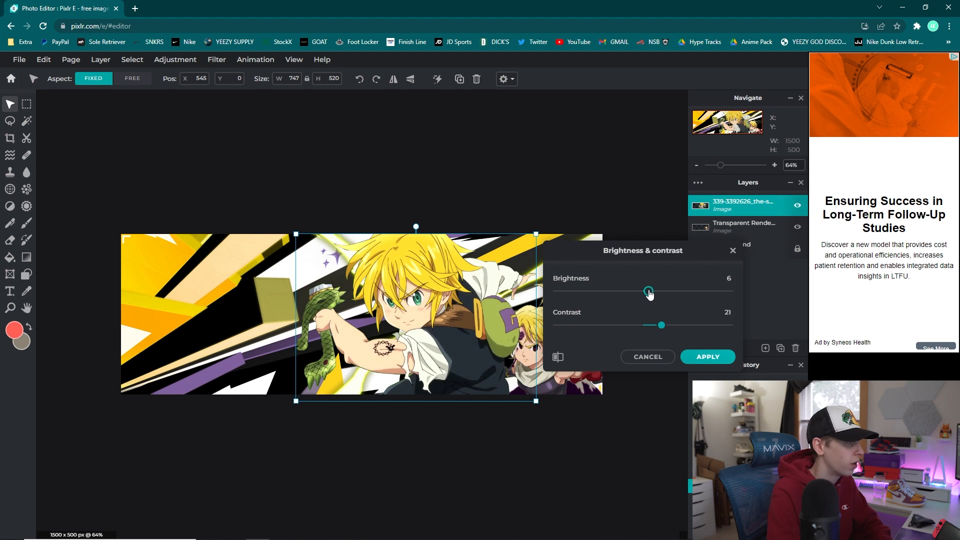
{"action": "left_click", "coordinate": [703, 357]}
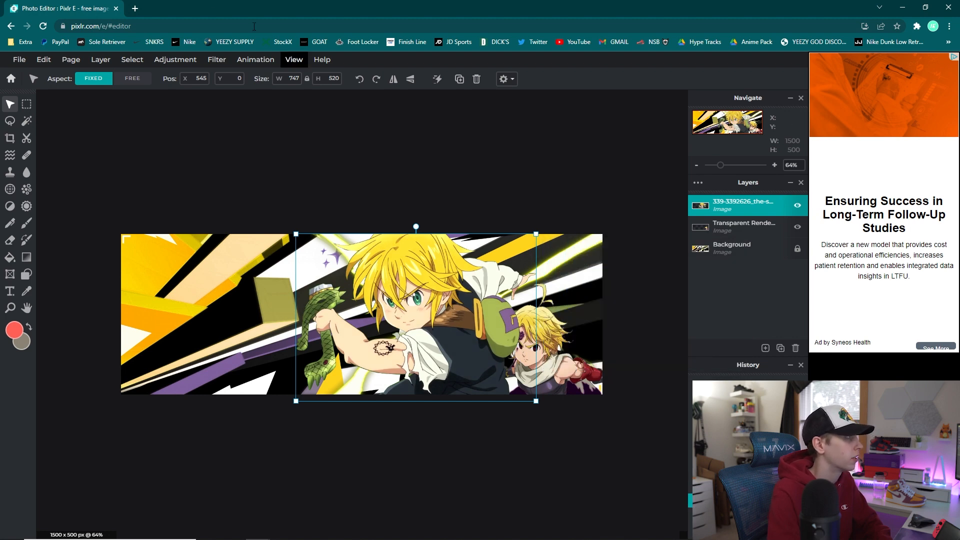
{"action": "left_click", "coordinate": [175, 59]}
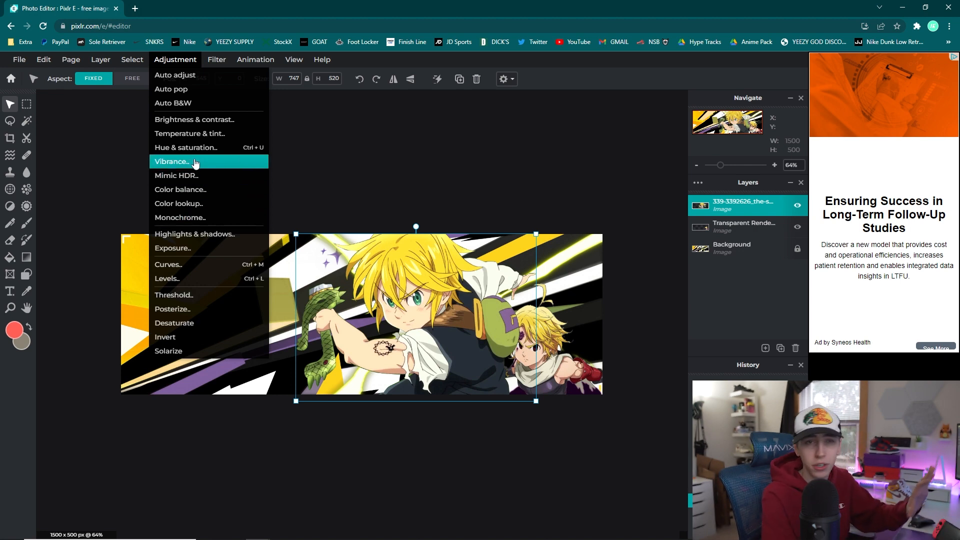
{"action": "left_click", "coordinate": [437, 155]}
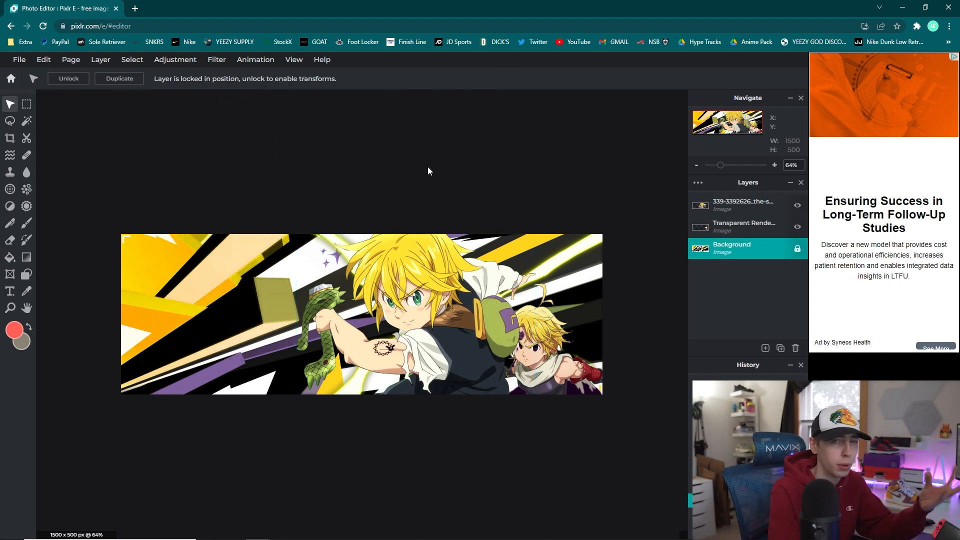
{"action": "left_click", "coordinate": [505, 300]}
{"action": "left_click", "coordinate": [451, 306]}
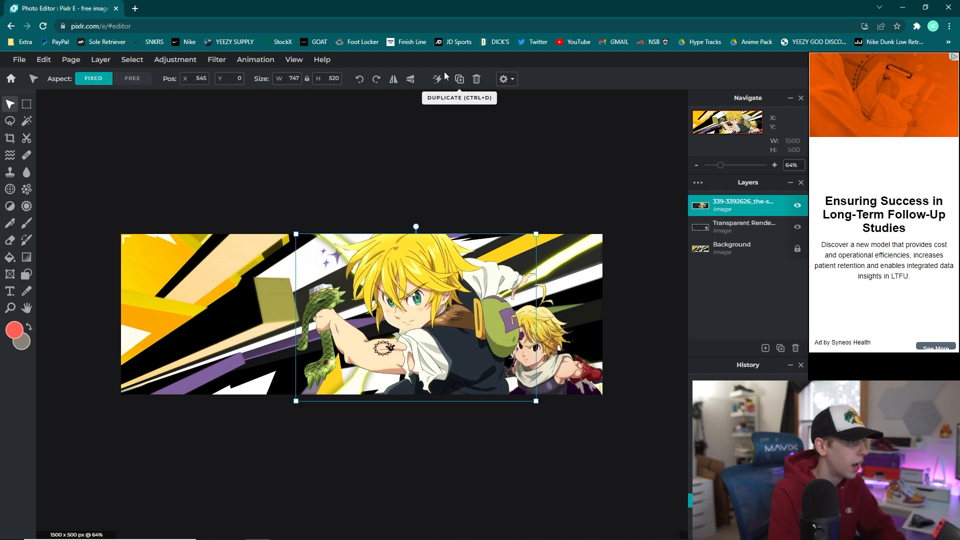
{"action": "left_click", "coordinate": [524, 116]}
{"action": "left_click", "coordinate": [495, 135]}
{"action": "left_click", "coordinate": [495, 135]}
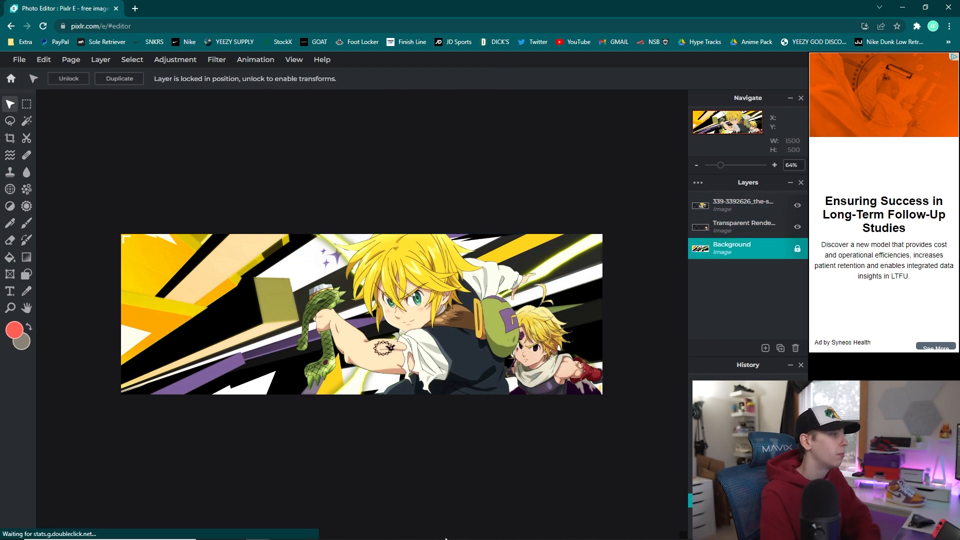
View the finished OFFICIAL YELLOW HEADER image from the desktop as a reference, close it, and return to the Pixlr document.
{"action": "left_click", "coordinate": [901, 8]}
{"action": "double_click", "coordinate": [622, 136]}
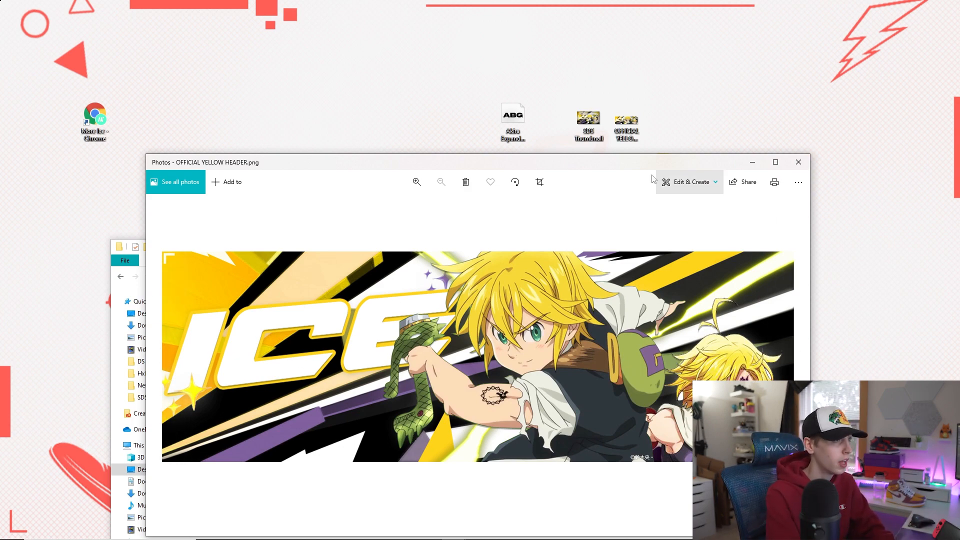
{"action": "left_click", "coordinate": [798, 162]}
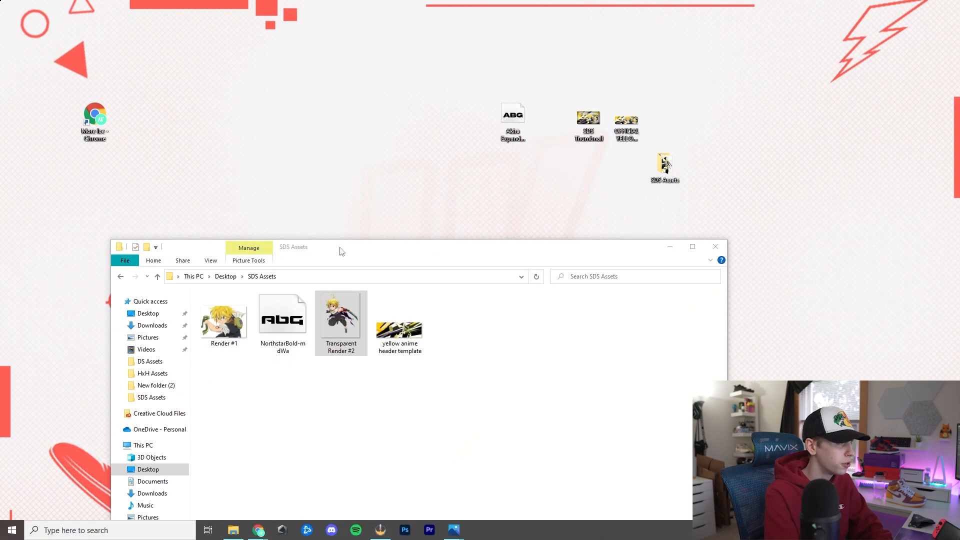
{"action": "left_click_drag", "start_coordinate": [343, 250], "coordinate": [412, 99]}
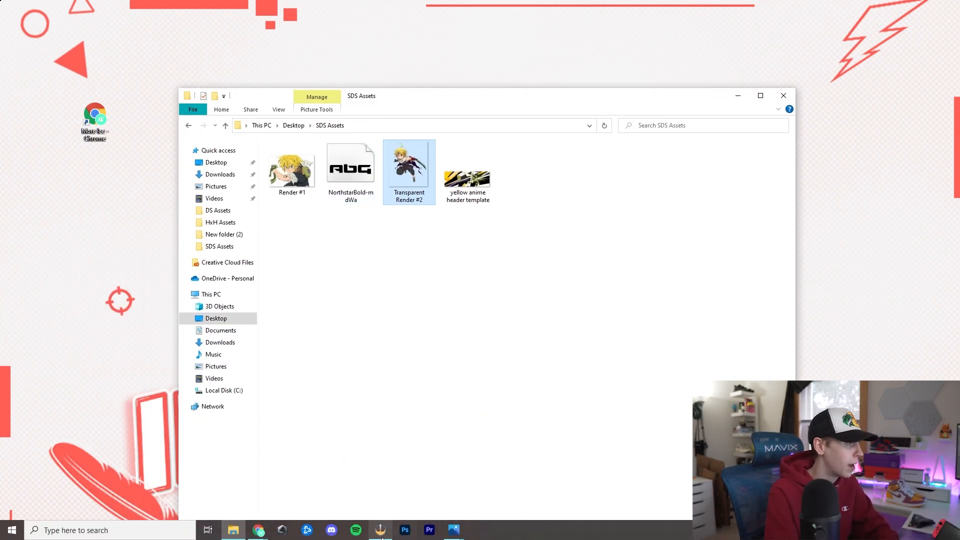
{"action": "mouse_move", "coordinate": [258, 530]}
{"action": "left_click", "coordinate": [290, 450]}
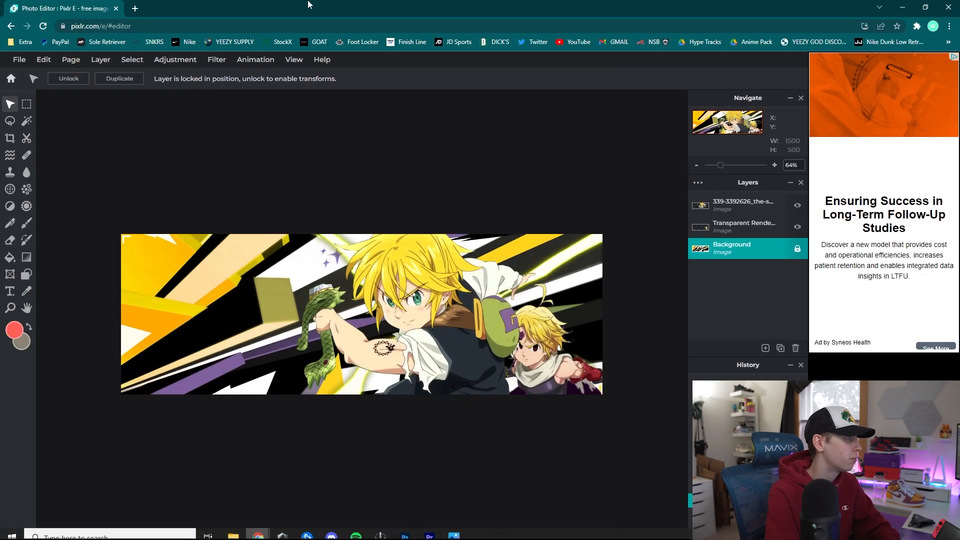
Add a text layer reading ICE directly above the Background layer, beneath both characters.
{"action": "left_click", "coordinate": [9, 291]}
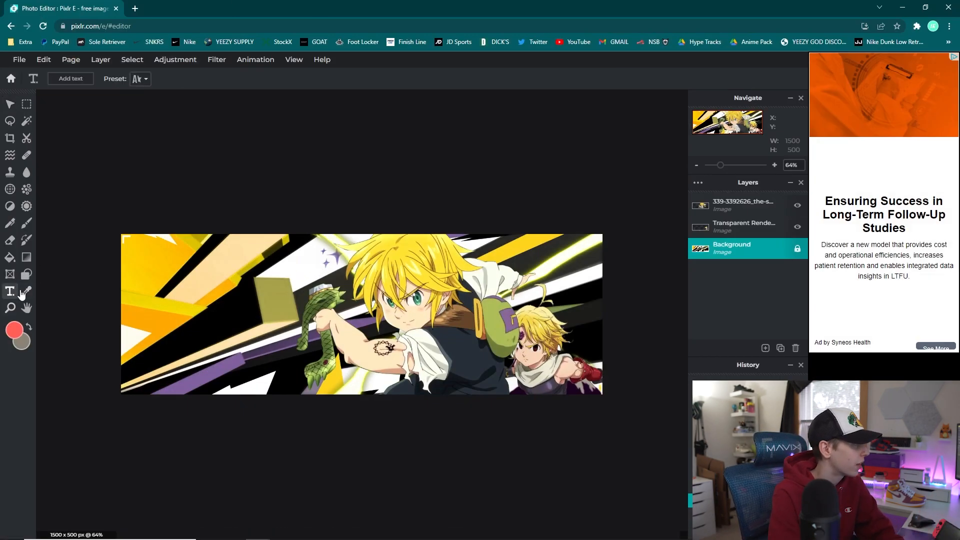
{"action": "left_click", "coordinate": [280, 310]}
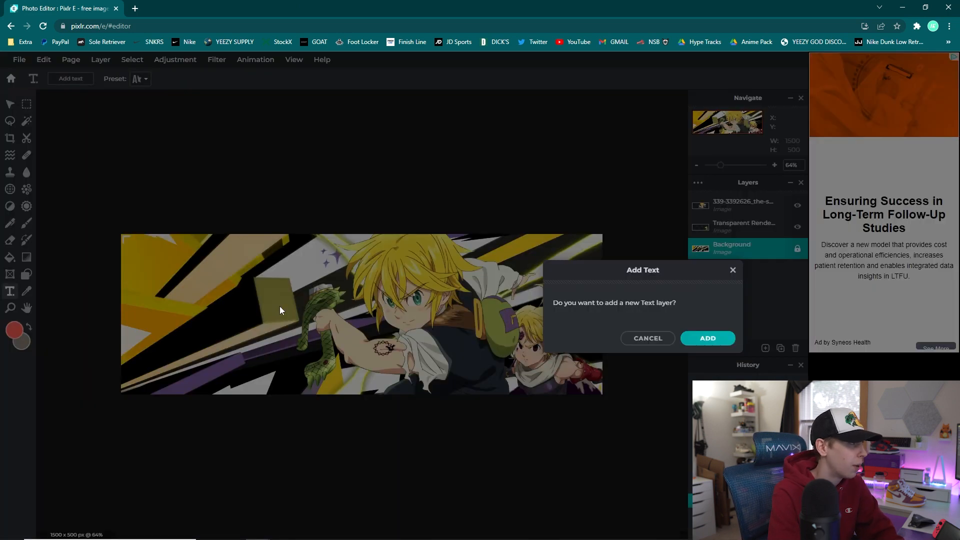
{"action": "left_click", "coordinate": [707, 339]}
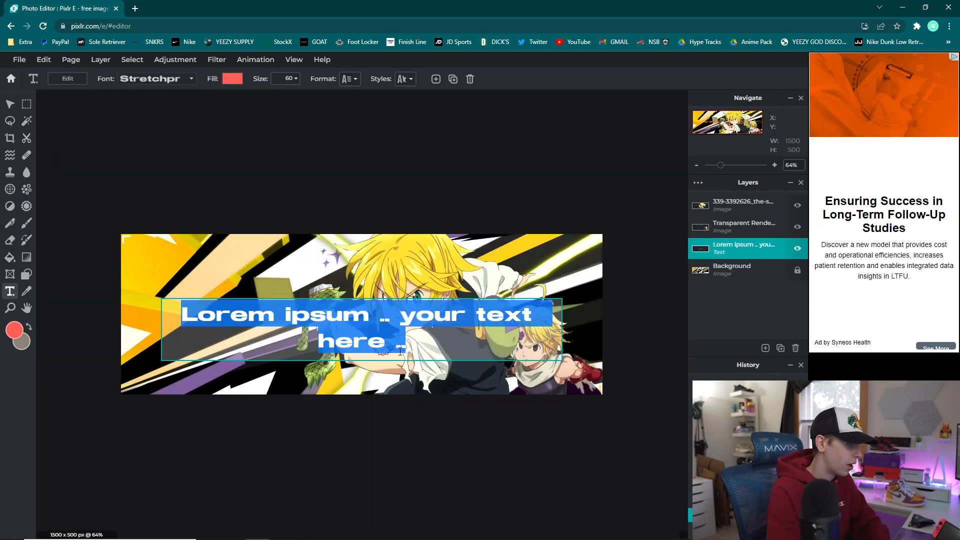
{"action": "type", "text": "ICE"}
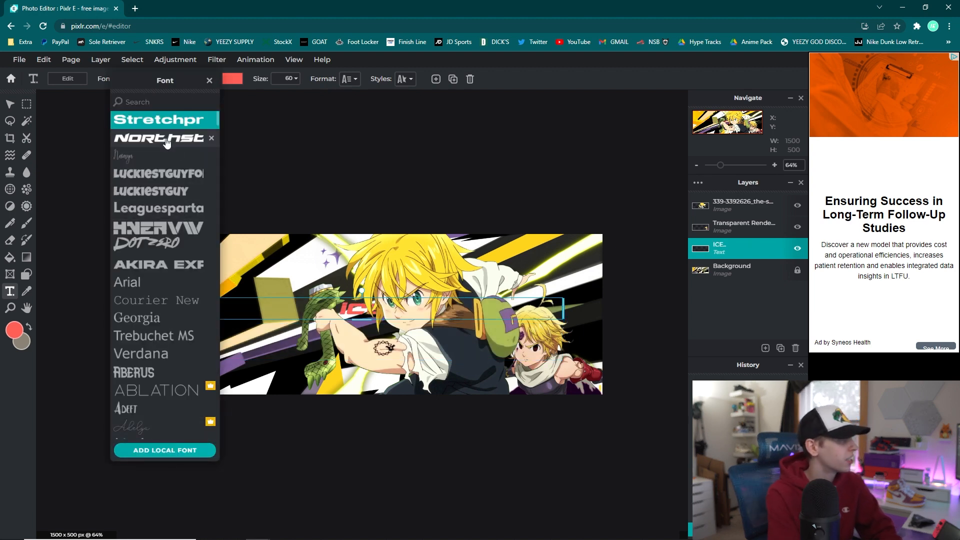
Look over the local font files in SDS Assets without importing any, and set the ICE text's font to Northstar.
{"action": "left_click", "coordinate": [165, 451]}
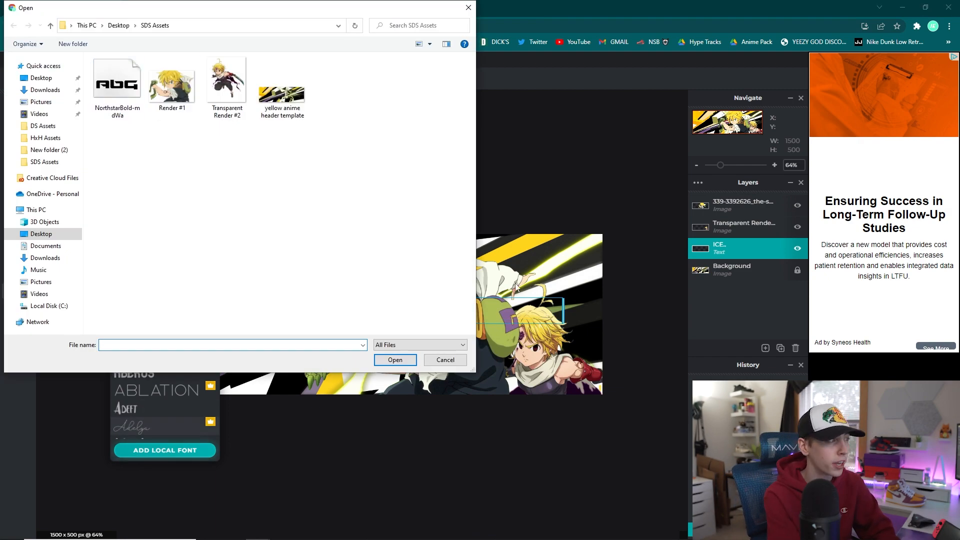
{"action": "left_click", "coordinate": [445, 360]}
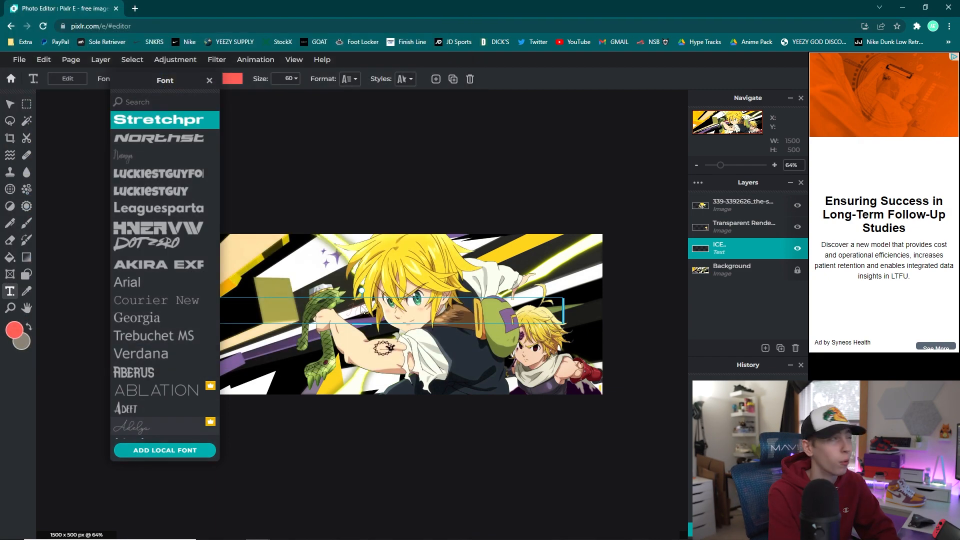
{"action": "left_click", "coordinate": [153, 141]}
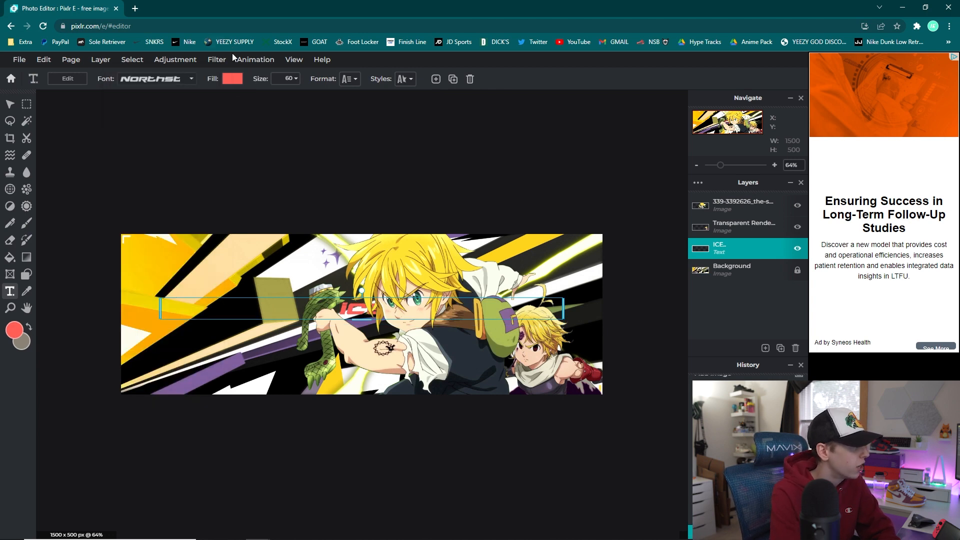
Change the ICE text's fill to white and move it into the left half of the header, clear of the main character.
{"action": "left_click", "coordinate": [234, 80]}
{"action": "left_click", "coordinate": [374, 140]}
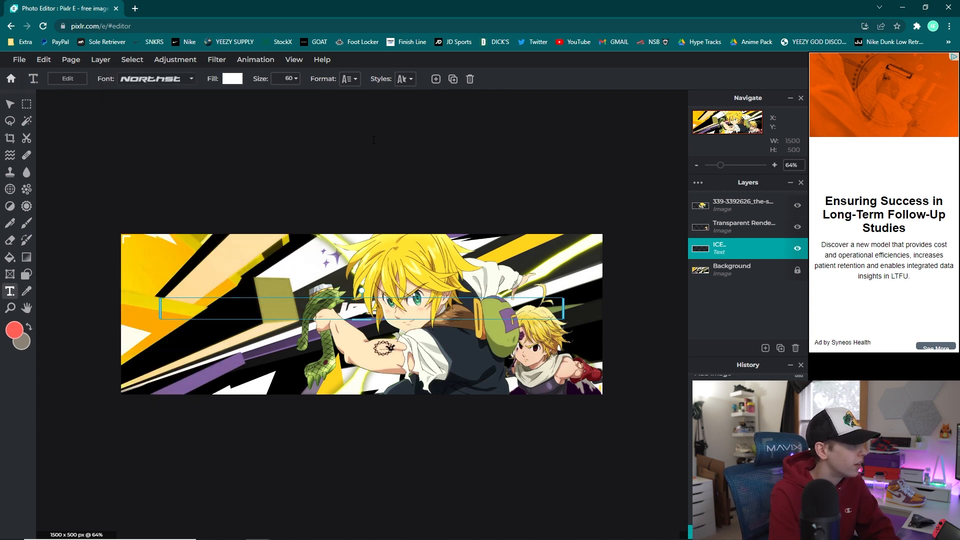
{"action": "left_click_drag", "start_coordinate": [383, 309], "coordinate": [268, 315]}
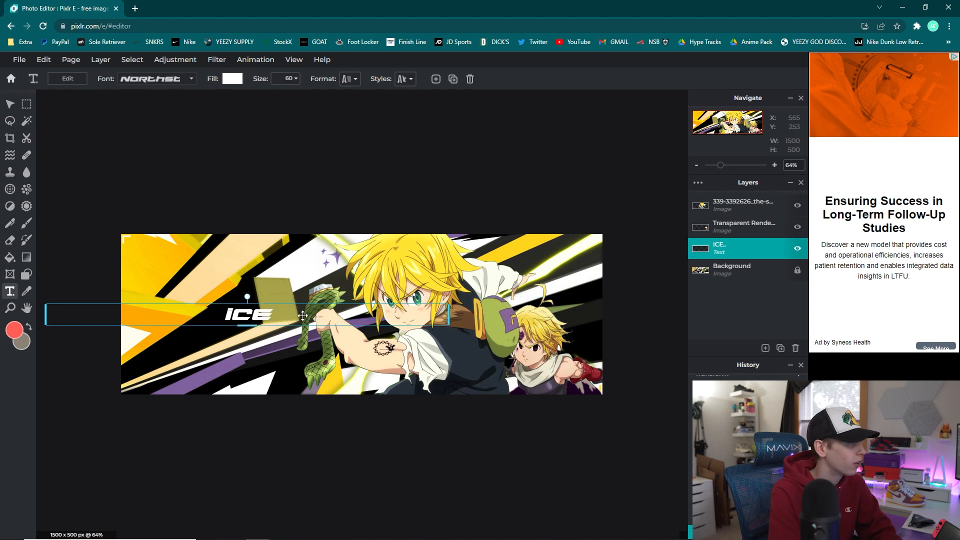
Retype the header text in lowercase as ice.
{"action": "left_click", "coordinate": [288, 316]}
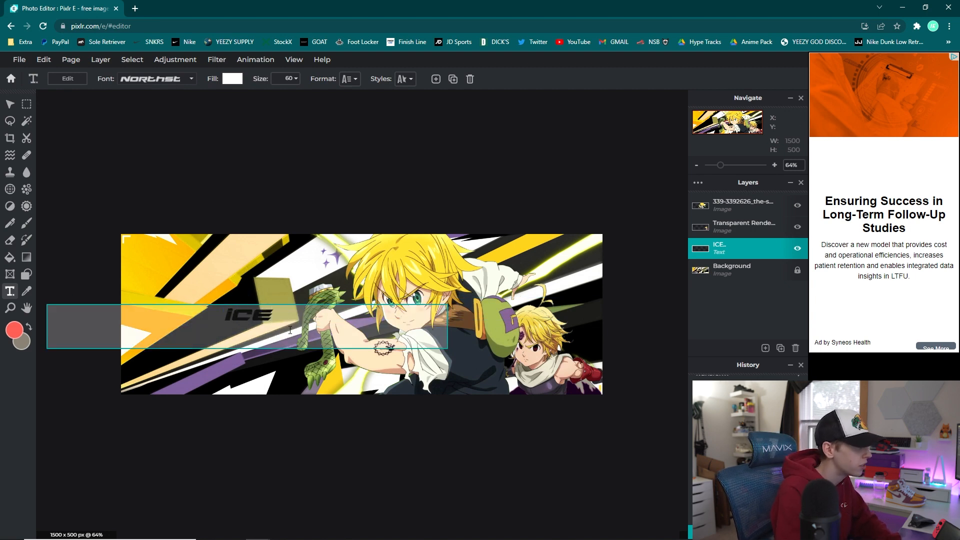
{"action": "key", "text": "BackSpace"}
{"action": "key", "text": "BackSpace"}
{"action": "key", "text": "BackSpace"}
{"action": "type", "text": "ICE"}
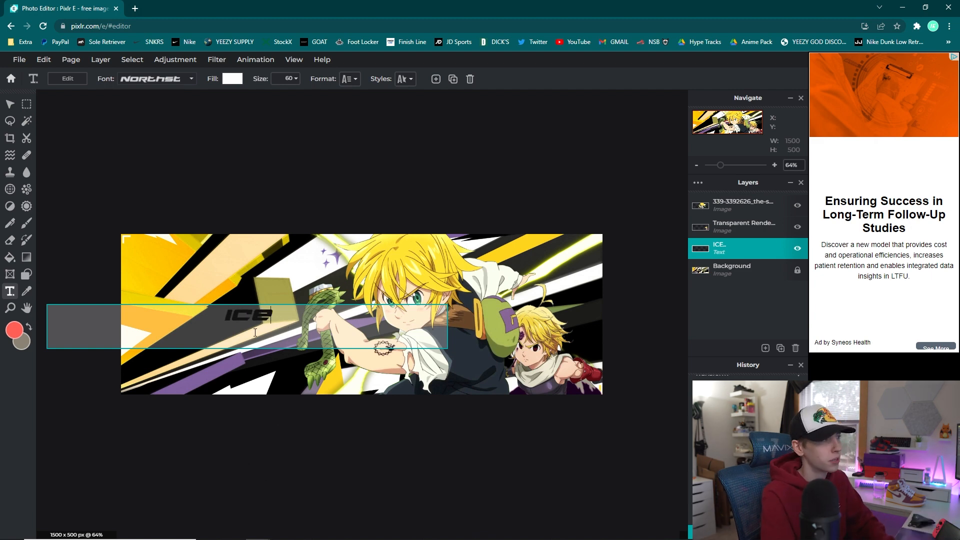
{"action": "left_click", "coordinate": [295, 464]}
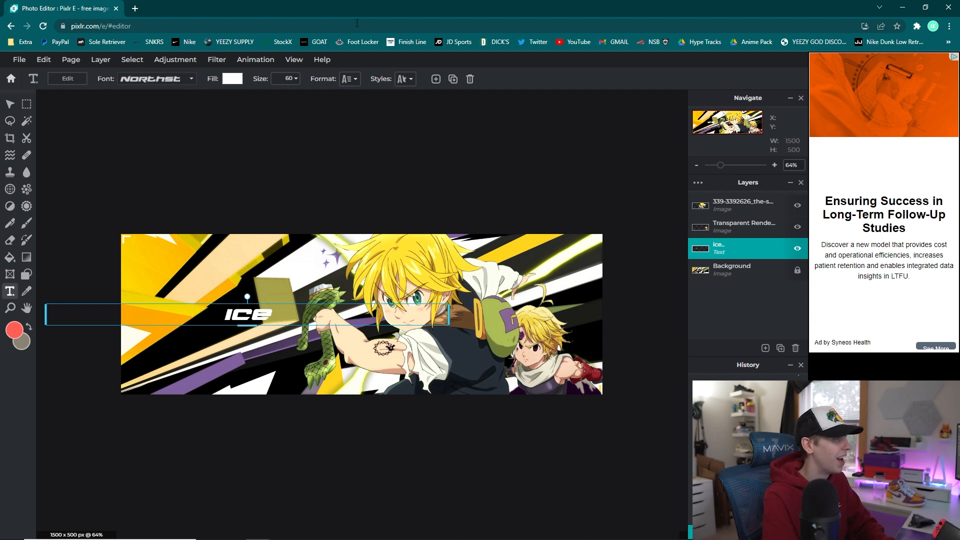
Enlarge the ice text to size 270 and reposition it over the left half of the header.
{"action": "left_click", "coordinate": [292, 78]}
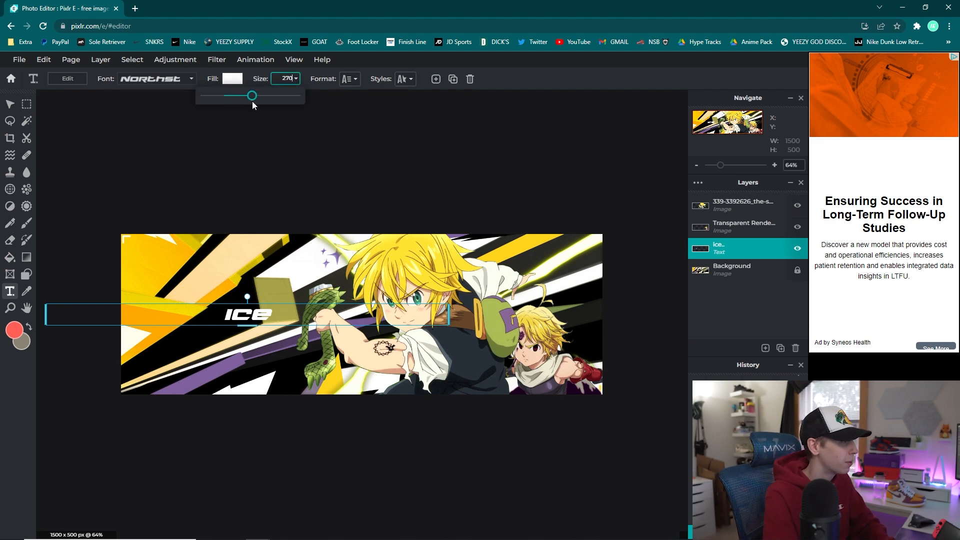
{"action": "left_click_drag", "start_coordinate": [264, 365], "coordinate": [257, 324]}
Hide both character layers and shift the ice text slightly to the right.
{"action": "left_click", "coordinate": [798, 205]}
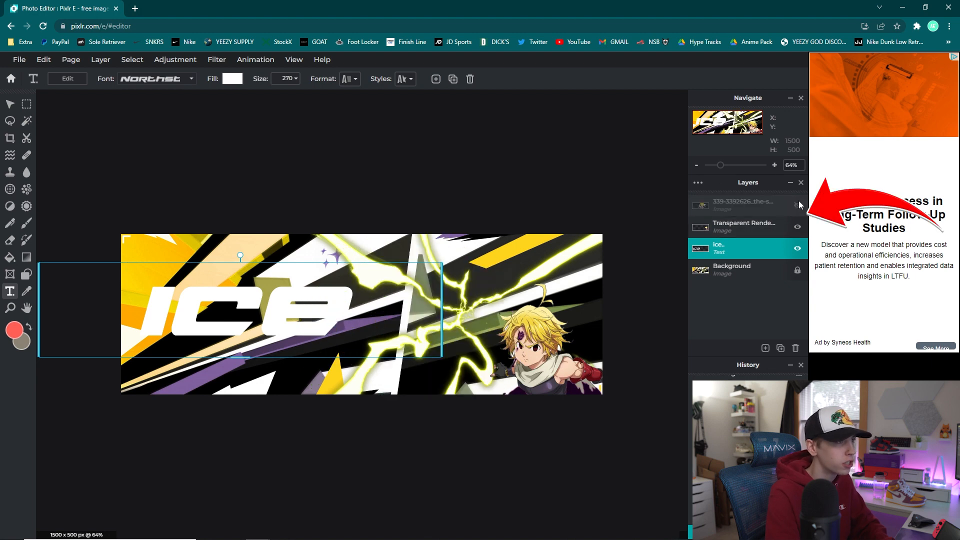
{"action": "left_click", "coordinate": [797, 227]}
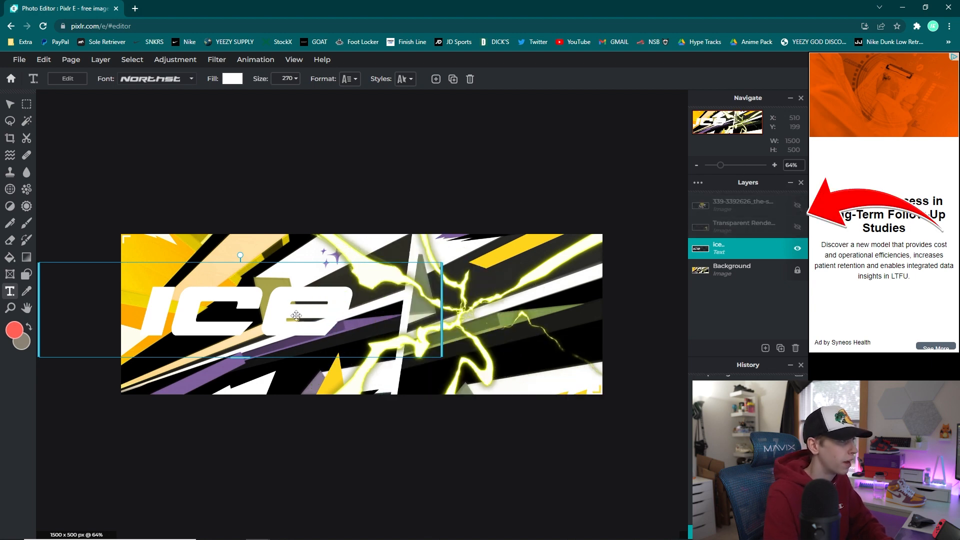
{"action": "left_click_drag", "start_coordinate": [296, 315], "coordinate": [307, 315]}
Copy the ice text layer and paste the duplicate above the original.
{"action": "left_click", "coordinate": [740, 270]}
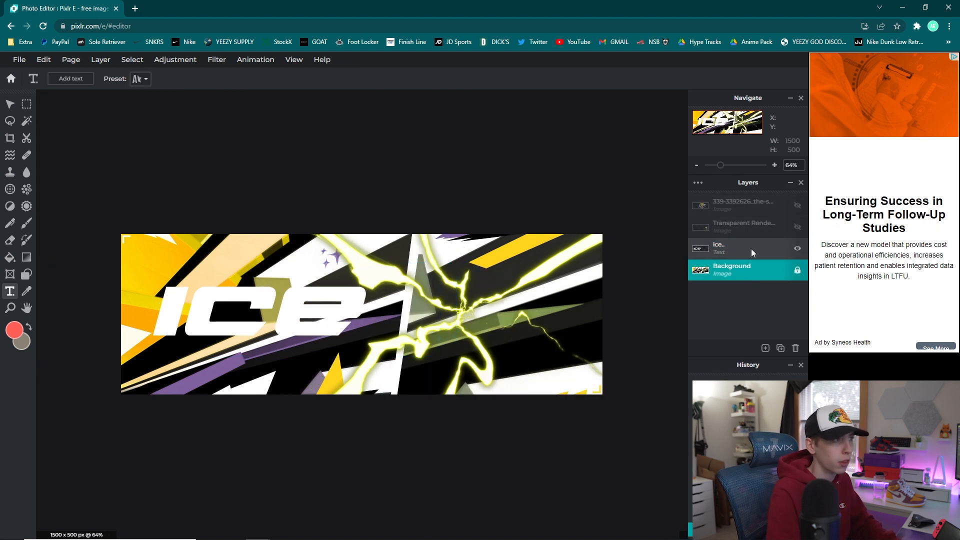
{"action": "left_click", "coordinate": [750, 250]}
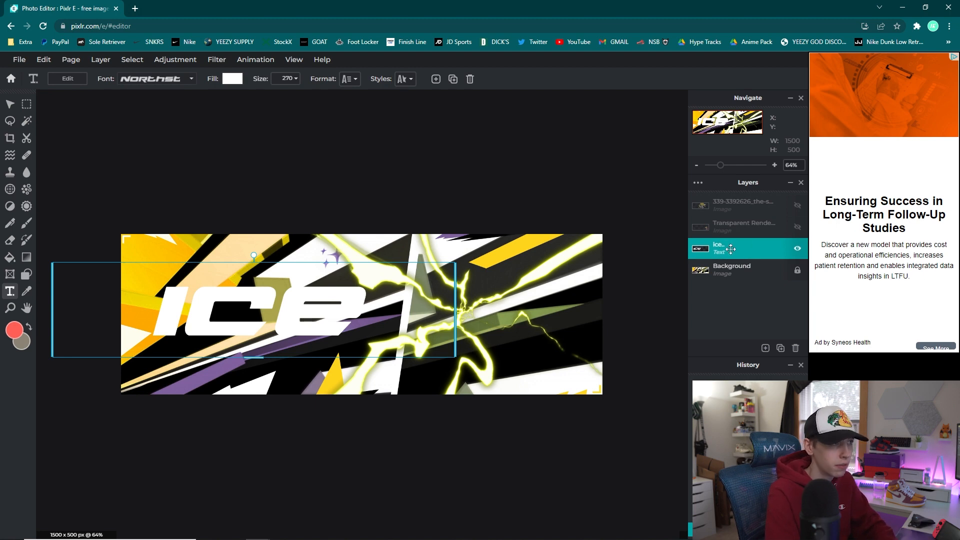
{"action": "left_click", "coordinate": [44, 59]}
{"action": "left_click", "coordinate": [46, 119]}
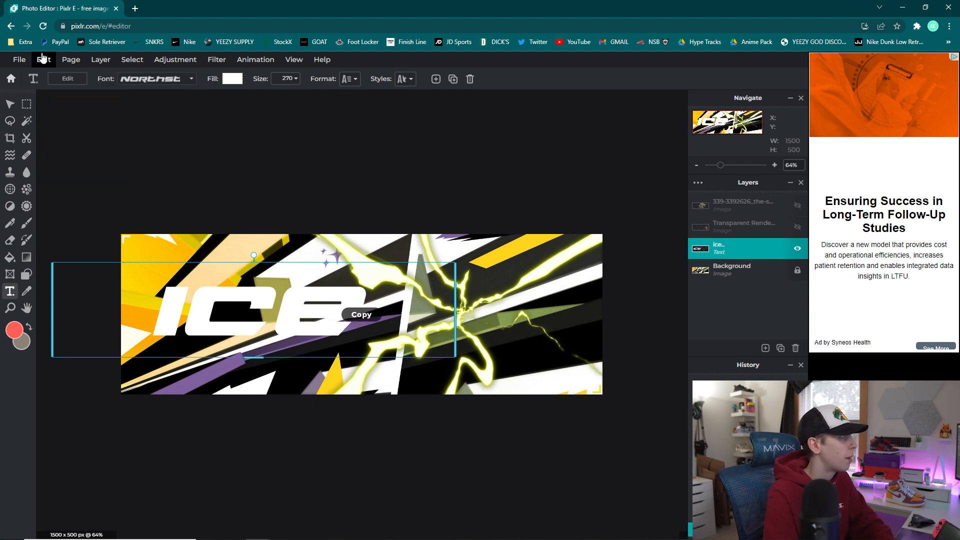
{"action": "left_click", "coordinate": [44, 60]}
{"action": "left_click", "coordinate": [62, 147]}
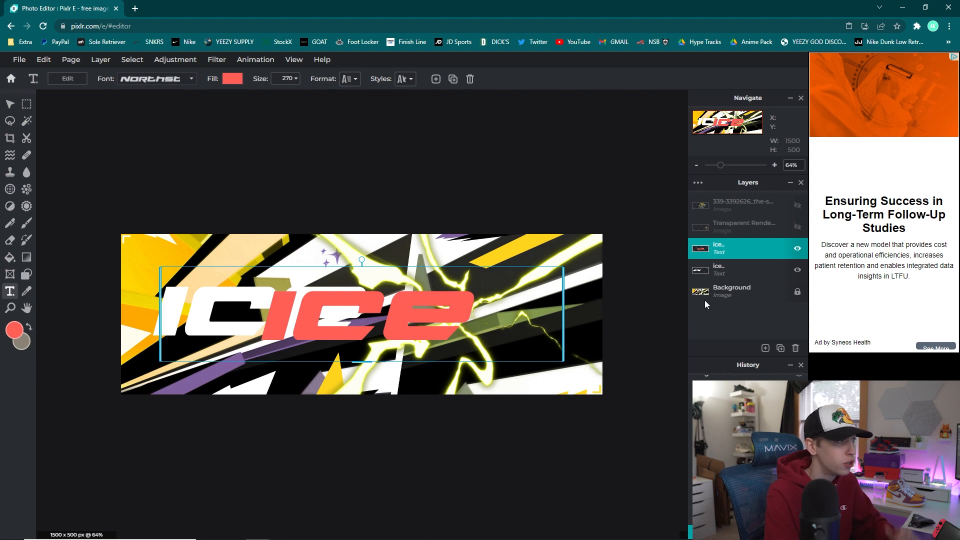
Recolor the duplicate ice text white and align it exactly over the original ice text.
{"action": "double_click", "coordinate": [413, 307]}
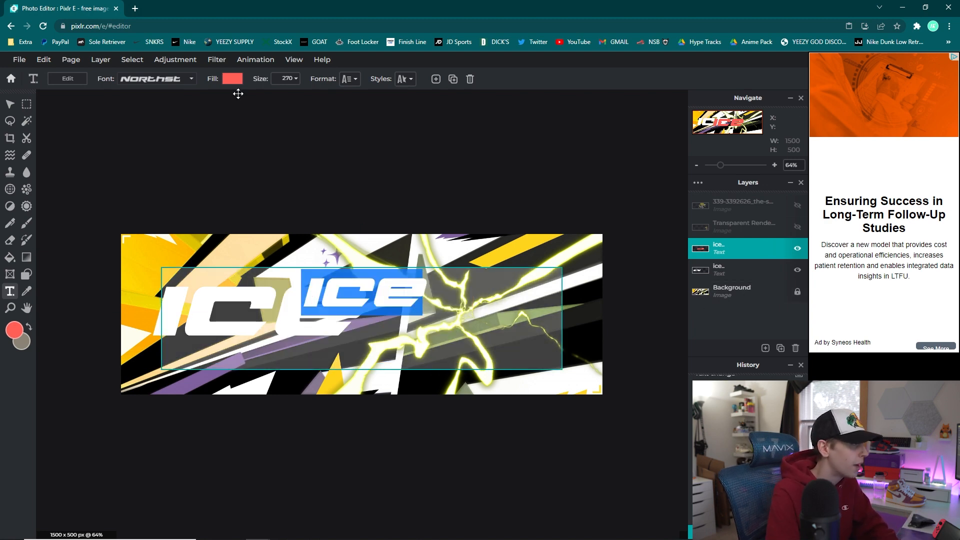
{"action": "left_click", "coordinate": [233, 80]}
{"action": "left_click", "coordinate": [164, 258]}
{"action": "left_click", "coordinate": [103, 99]}
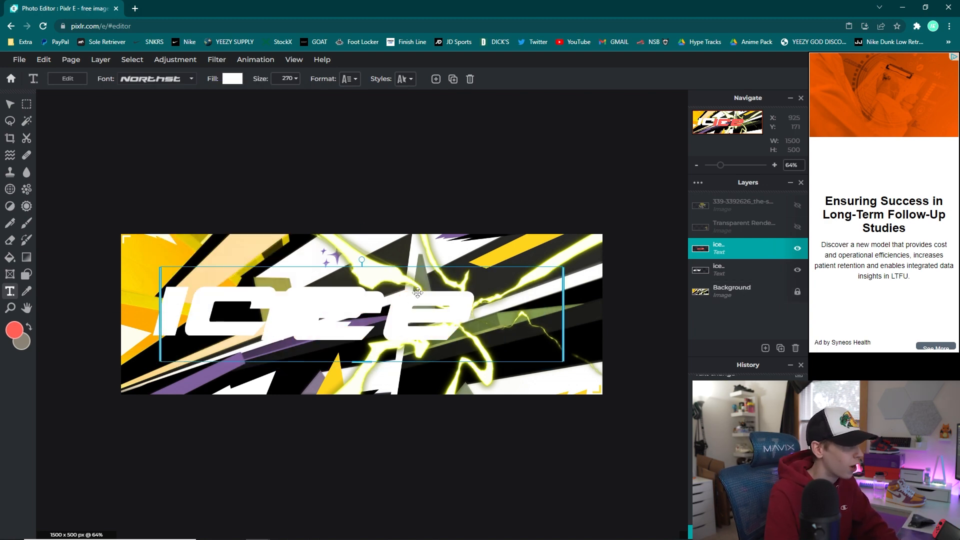
{"action": "left_click_drag", "start_coordinate": [417, 292], "coordinate": [299, 312]}
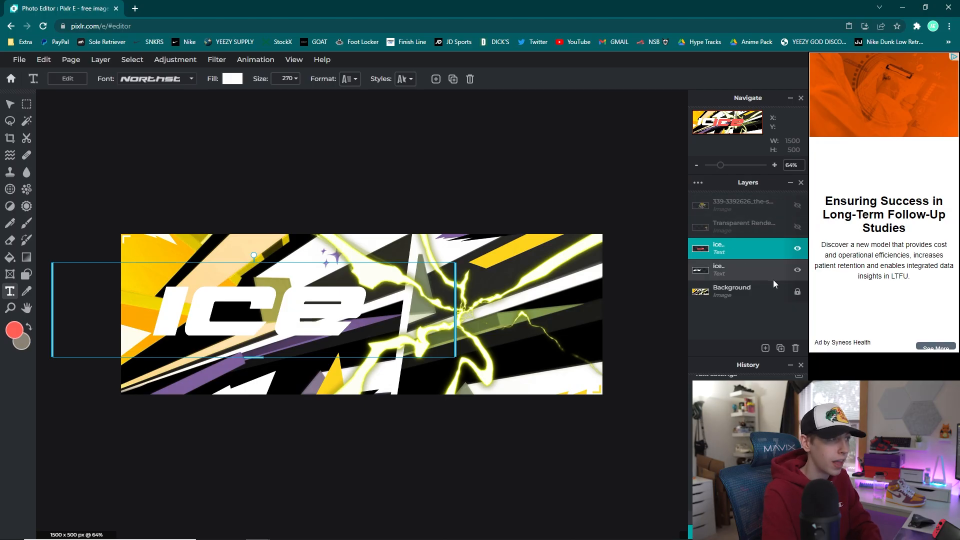
Add an outline to the lower ice text layer in yellow #FFD936 with size 48.
{"action": "left_click", "coordinate": [747, 271]}
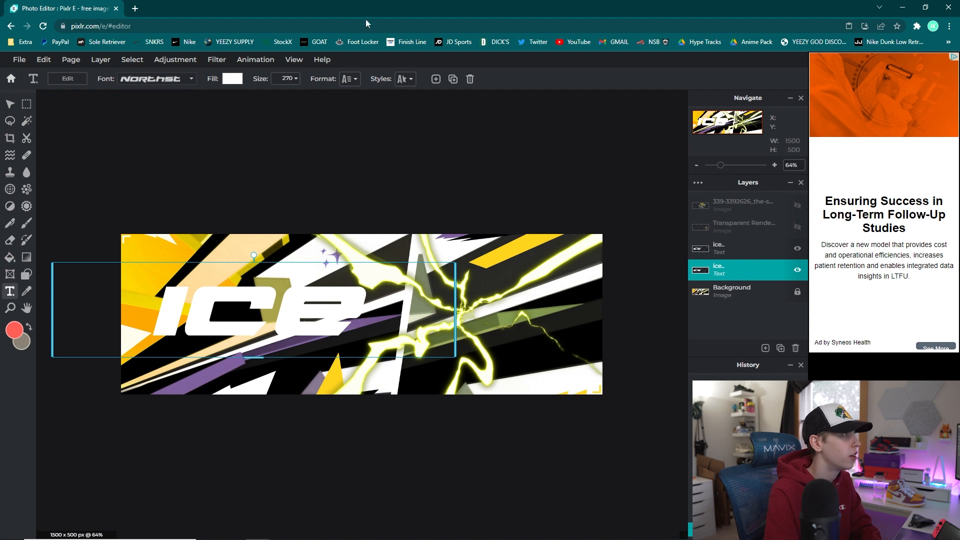
{"action": "left_click", "coordinate": [351, 79]}
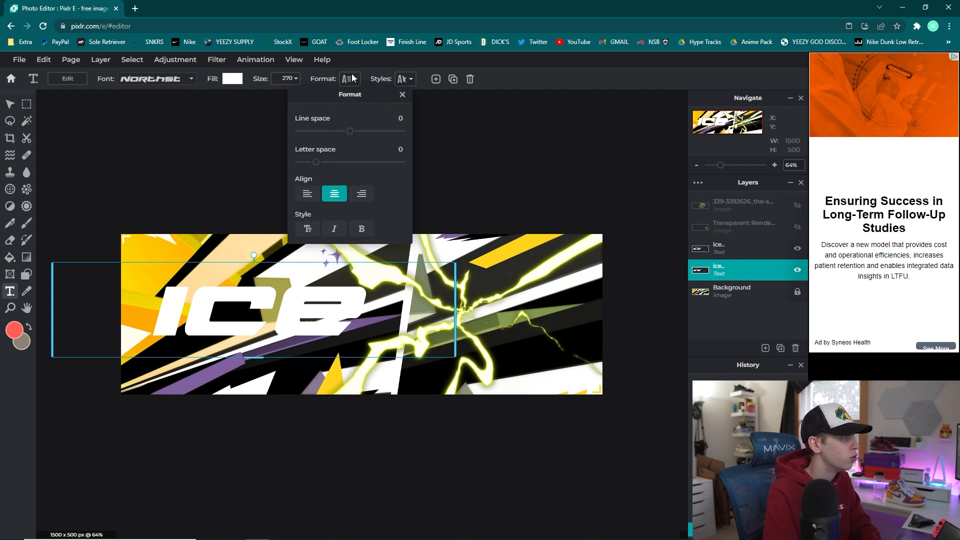
{"action": "left_click", "coordinate": [403, 80]}
{"action": "left_click", "coordinate": [404, 79]}
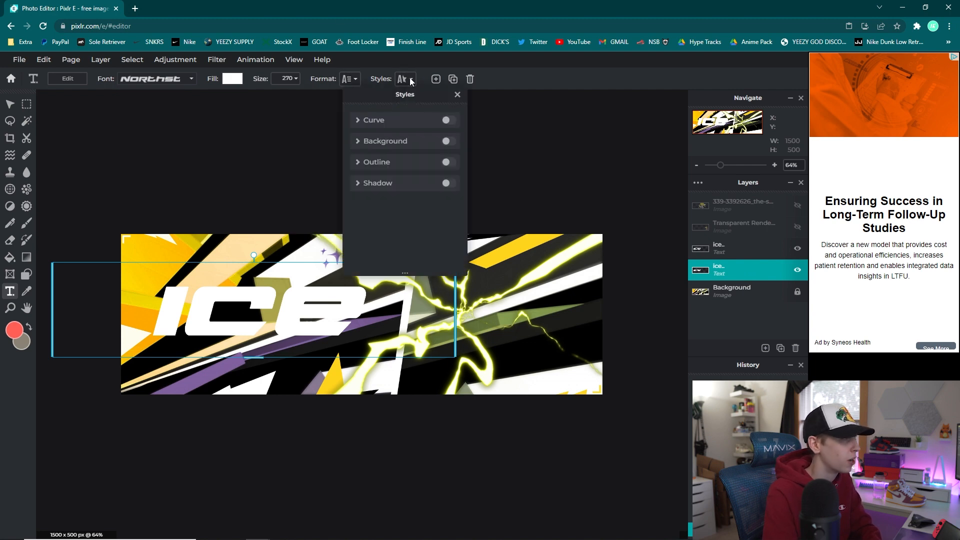
{"action": "left_click", "coordinate": [362, 163]}
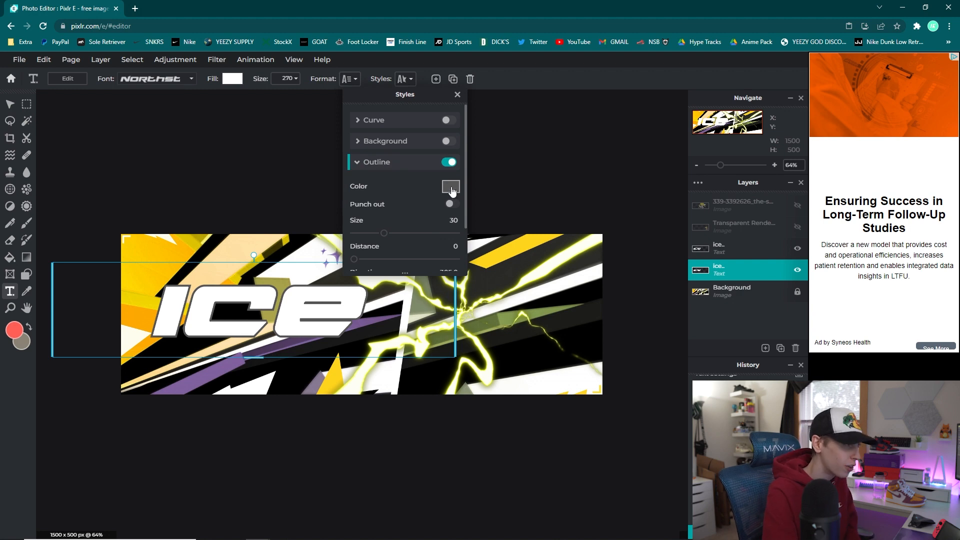
{"action": "left_click", "coordinate": [452, 189]}
{"action": "left_click", "coordinate": [344, 363]}
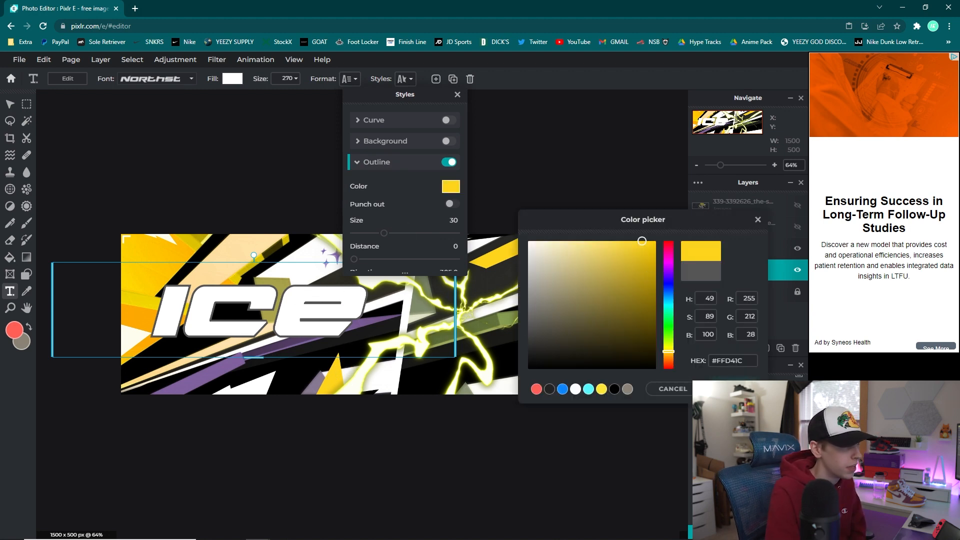
{"action": "left_click_drag", "start_coordinate": [631, 244], "coordinate": [629, 240]}
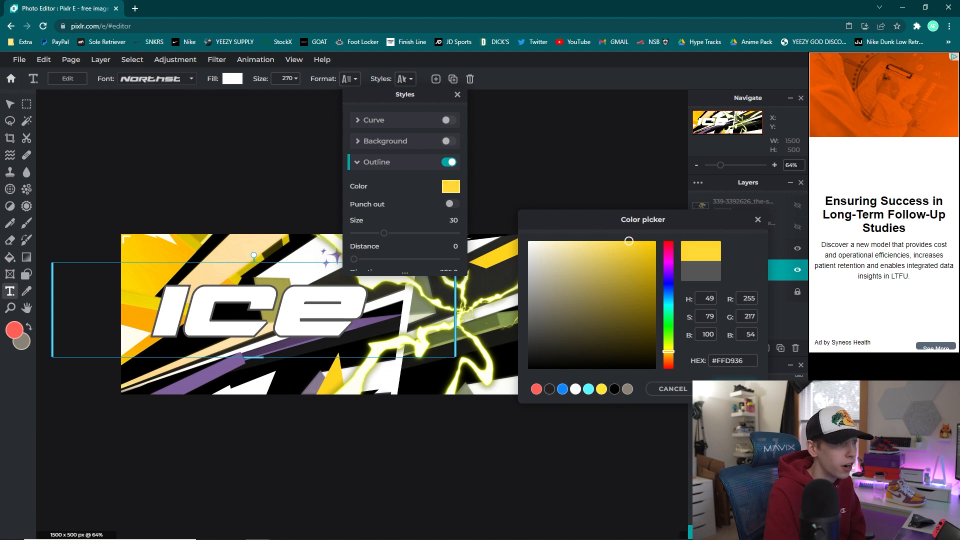
{"action": "left_click", "coordinate": [713, 389]}
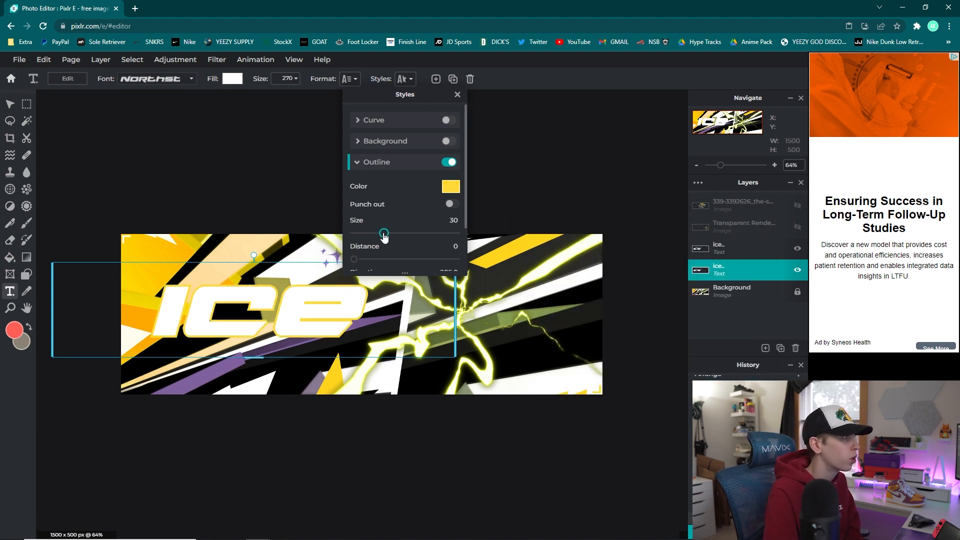
{"action": "left_click_drag", "start_coordinate": [384, 237], "coordinate": [403, 239]}
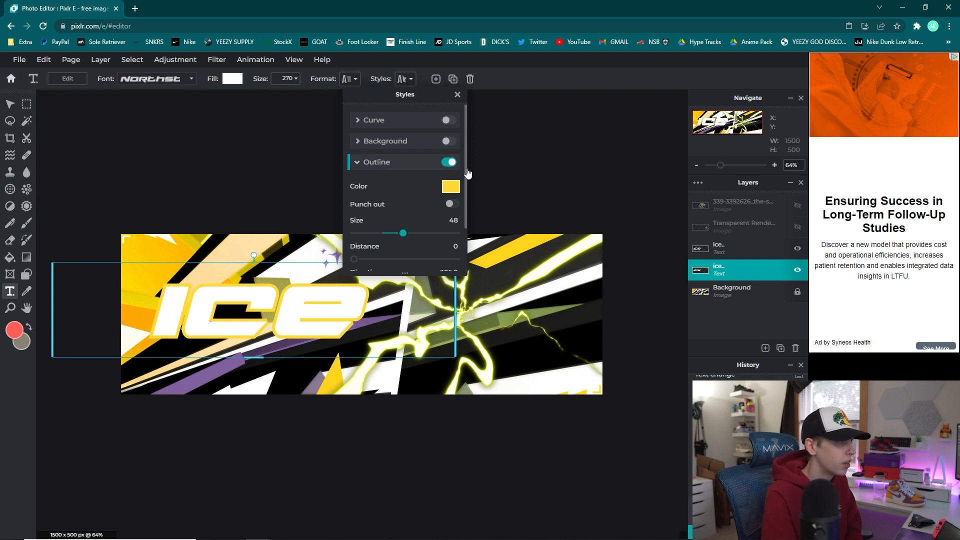
{"action": "scroll", "coordinate": [432, 210], "scroll_direction": "down", "scroll_amount": 1}
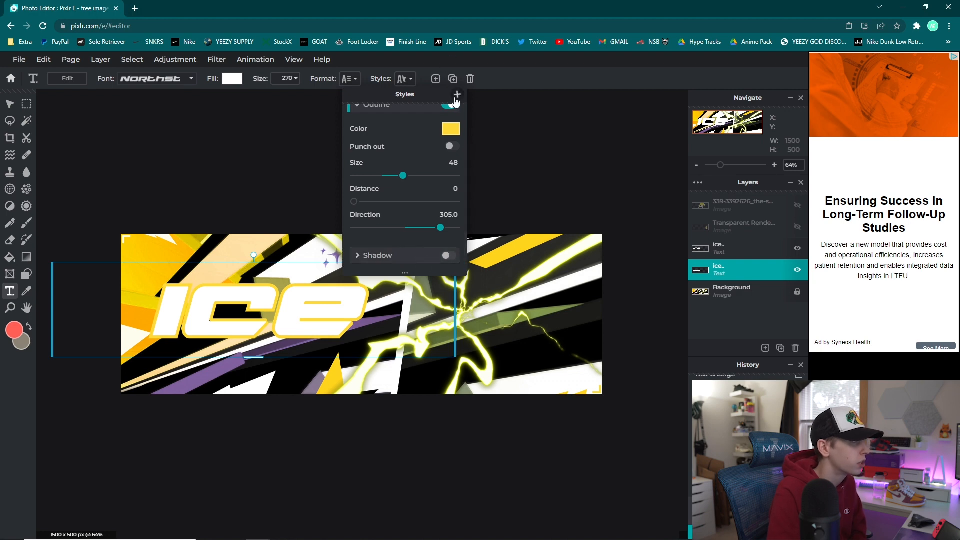
Add a shadow to the upper ice text layer and set its blur to 0.
{"action": "left_click", "coordinate": [731, 253]}
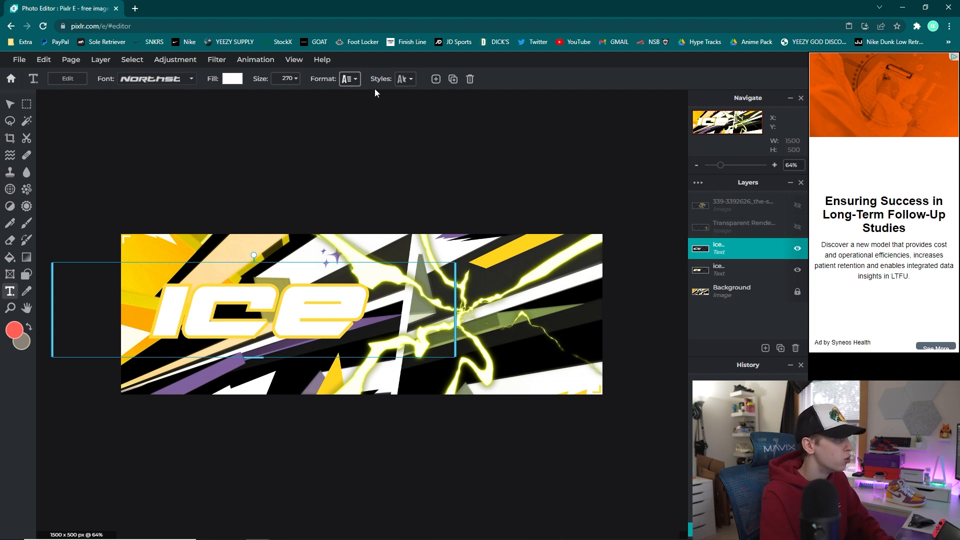
{"action": "left_click", "coordinate": [405, 79]}
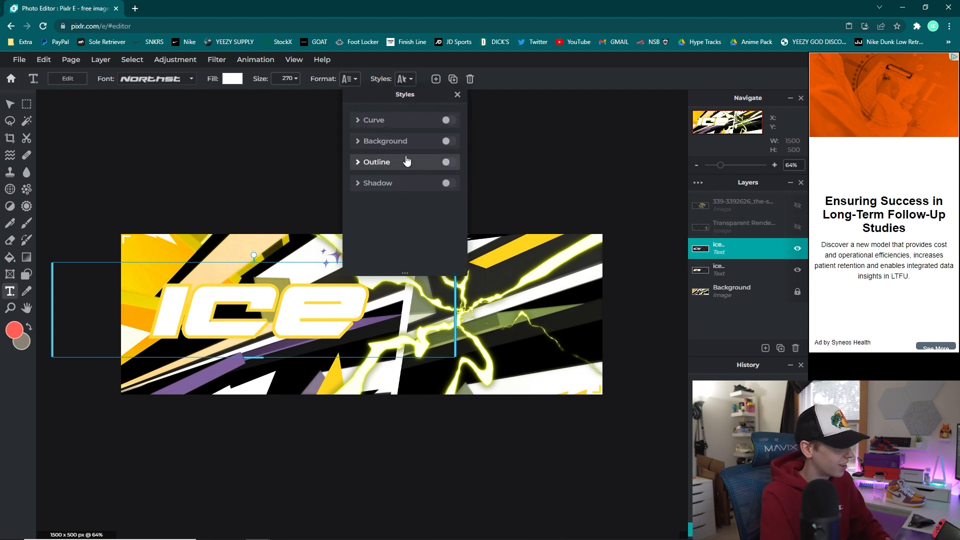
{"action": "left_click", "coordinate": [361, 183]}
{"action": "scroll", "coordinate": [415, 205], "scroll_direction": "down", "scroll_amount": 2}
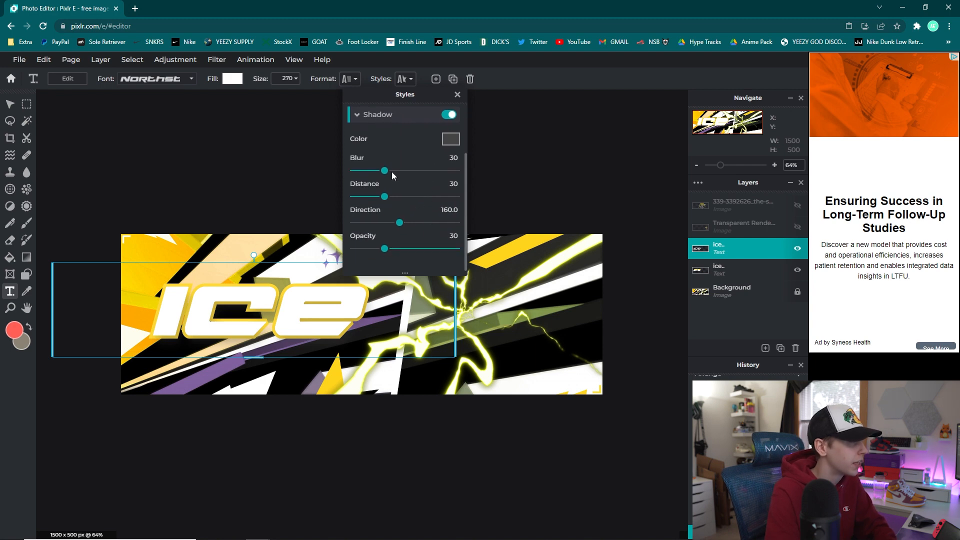
{"action": "left_click_drag", "start_coordinate": [373, 171], "coordinate": [353, 173]}
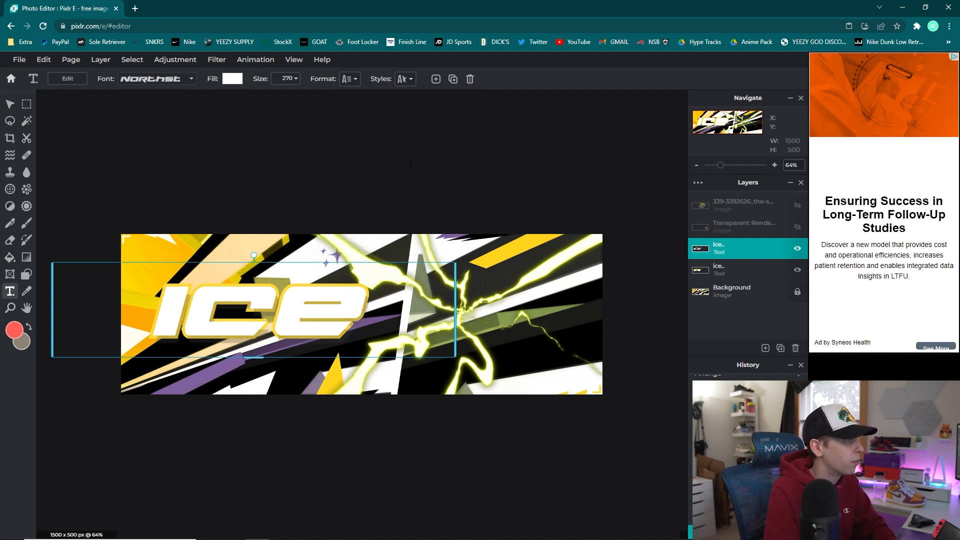
Set the upper ice text's shadow distance to 6 and its opacity to 34.
{"action": "left_click", "coordinate": [405, 79]}
{"action": "scroll", "coordinate": [413, 229], "scroll_direction": "down", "scroll_amount": 2}
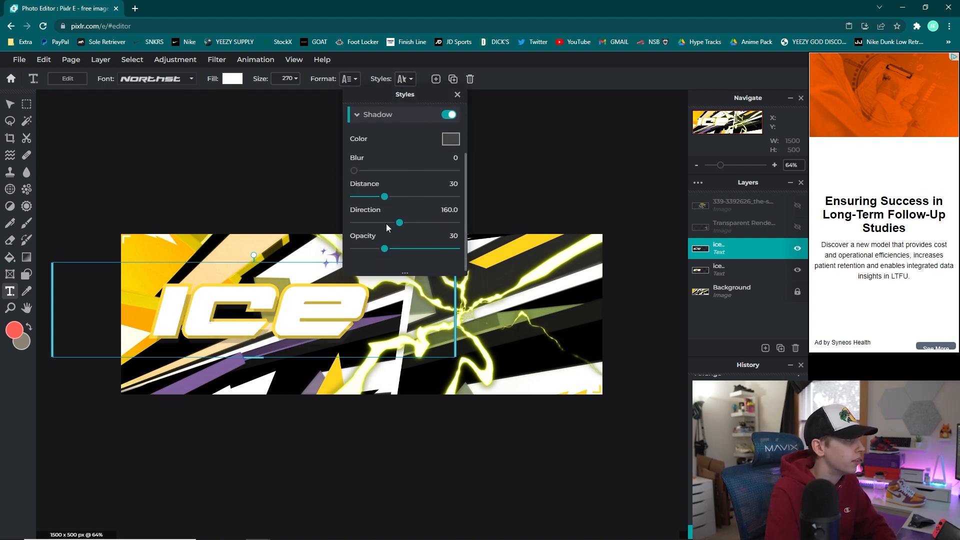
{"action": "left_click_drag", "start_coordinate": [385, 251], "coordinate": [406, 249]}
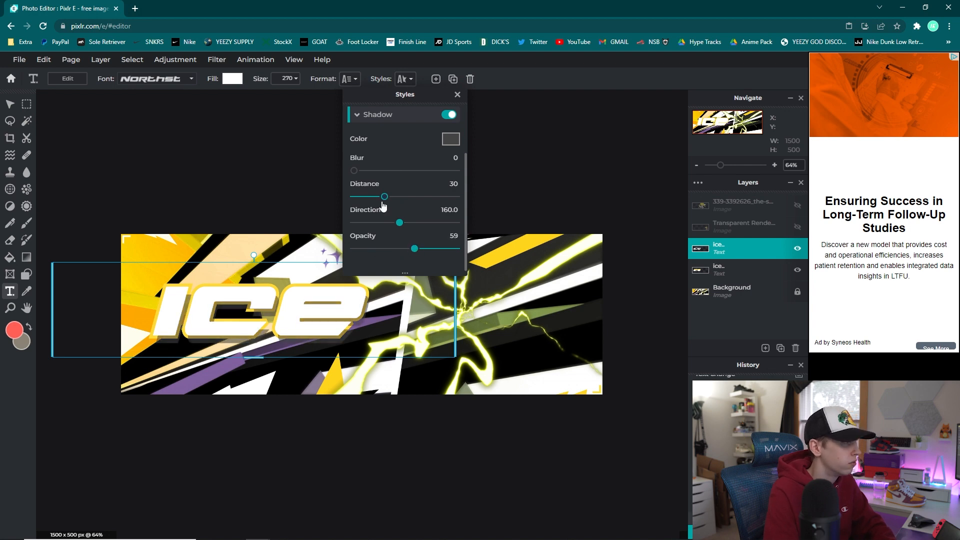
{"action": "left_click_drag", "start_coordinate": [384, 198], "coordinate": [361, 199]}
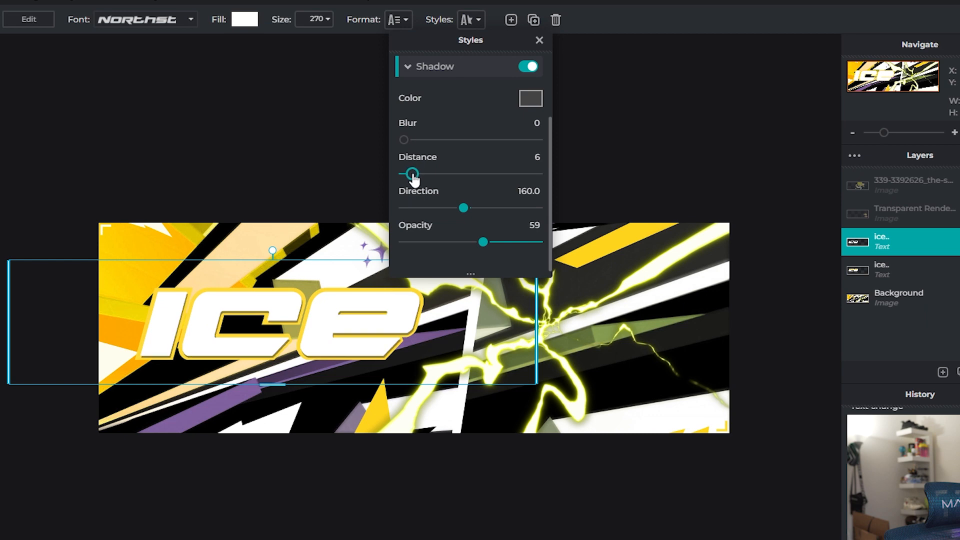
{"action": "left_click_drag", "start_coordinate": [414, 179], "coordinate": [415, 179]}
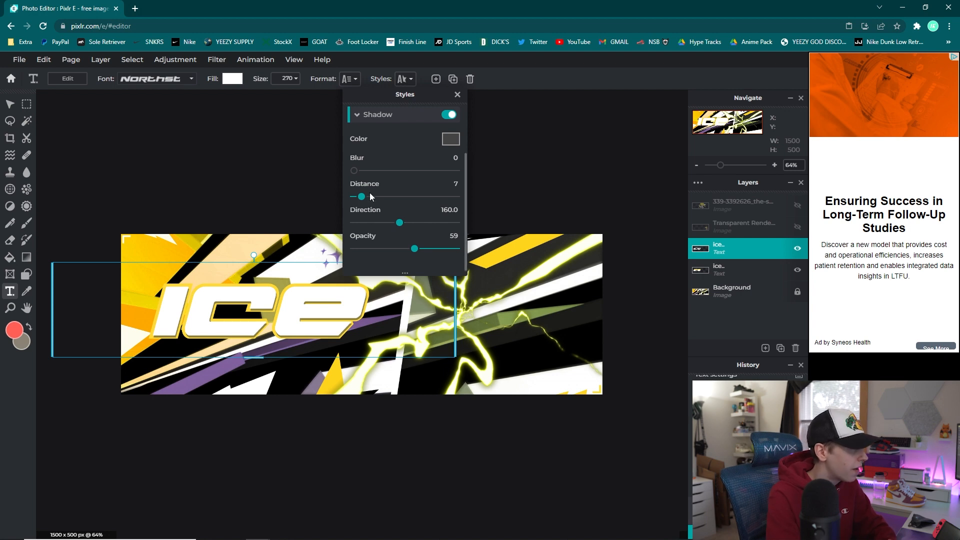
{"action": "left_click_drag", "start_coordinate": [362, 200], "coordinate": [361, 199]}
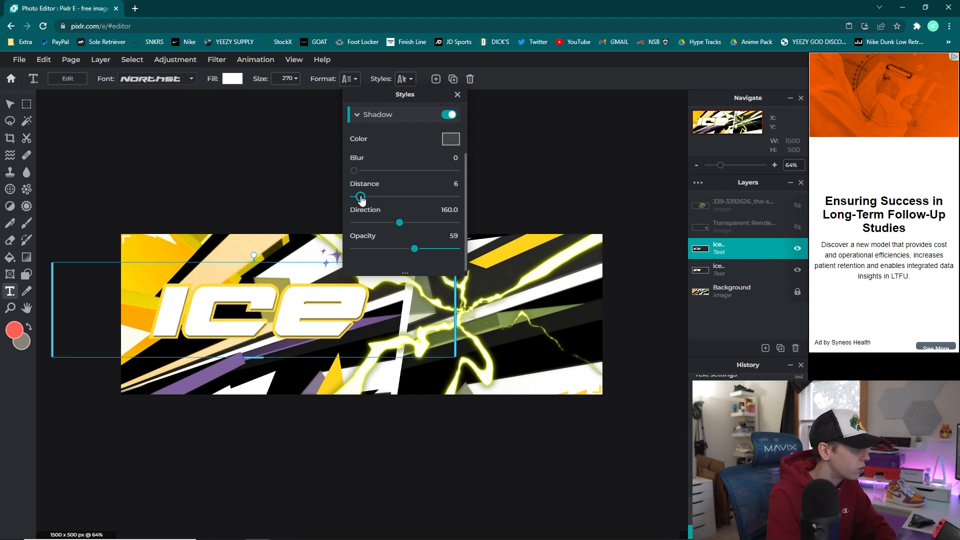
{"action": "left_click_drag", "start_coordinate": [414, 248], "coordinate": [384, 253]}
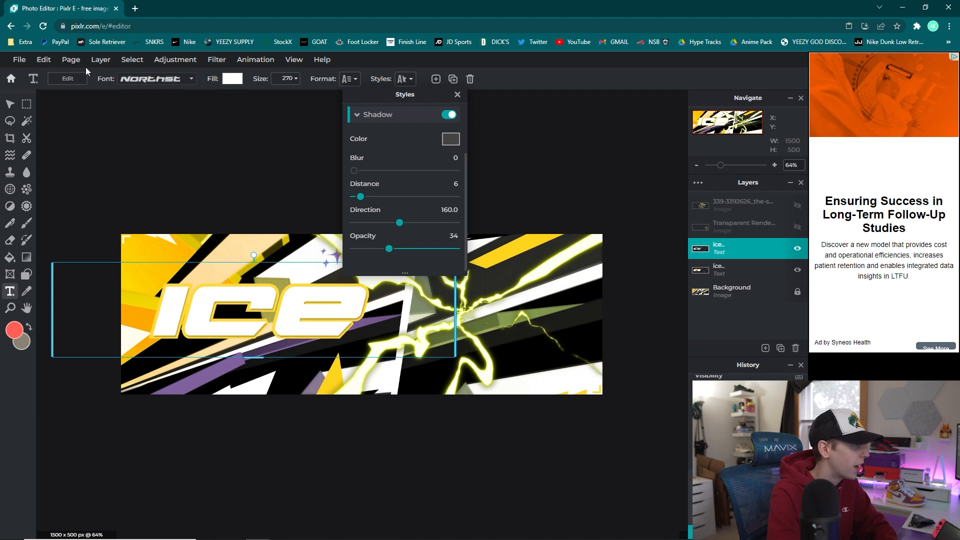
{"action": "left_click", "coordinate": [457, 95]}
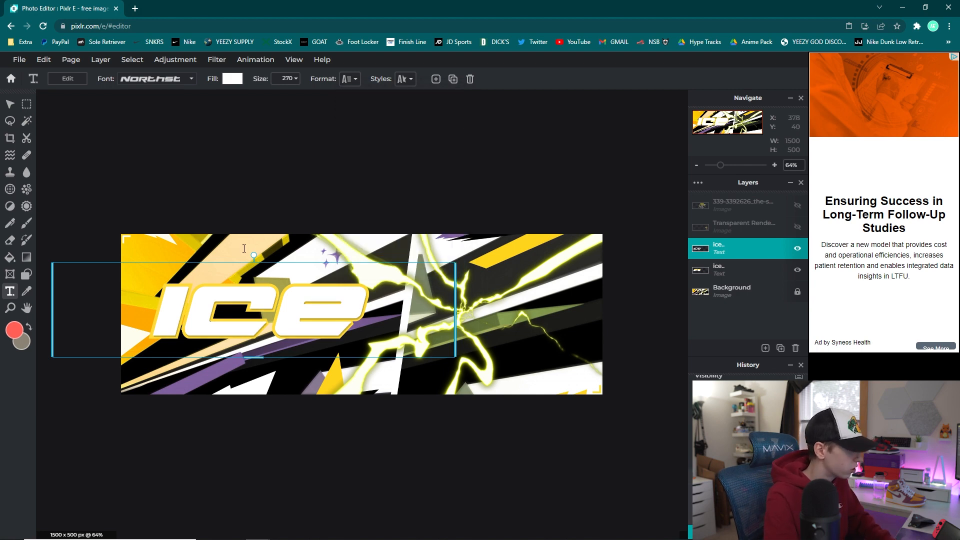
Merge the upper ice text layer down into the outlined ice layer below it.
{"action": "scroll", "coordinate": [300, 285], "scroll_direction": "up", "scroll_amount": 3}
{"action": "scroll", "coordinate": [261, 253], "scroll_direction": "down", "scroll_amount": 1}
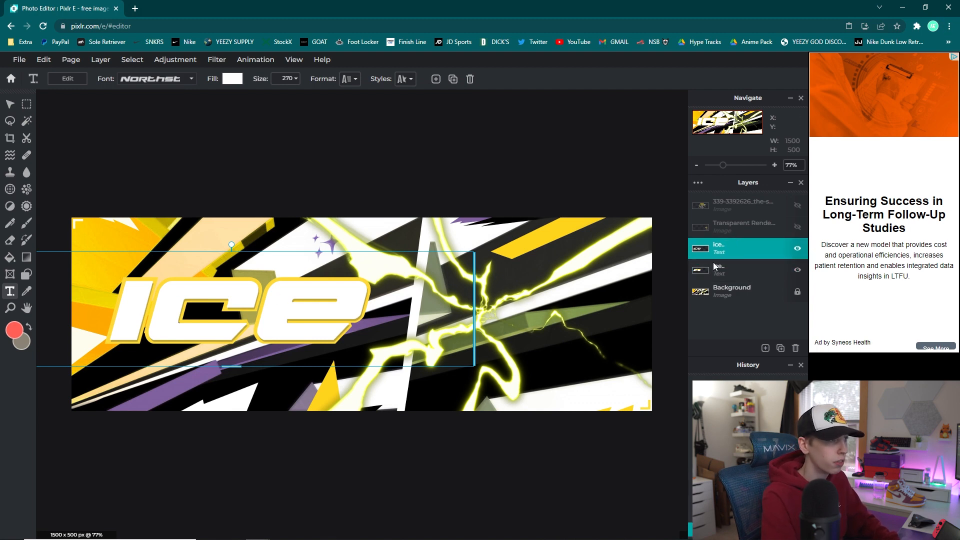
{"action": "double_click", "coordinate": [721, 248]}
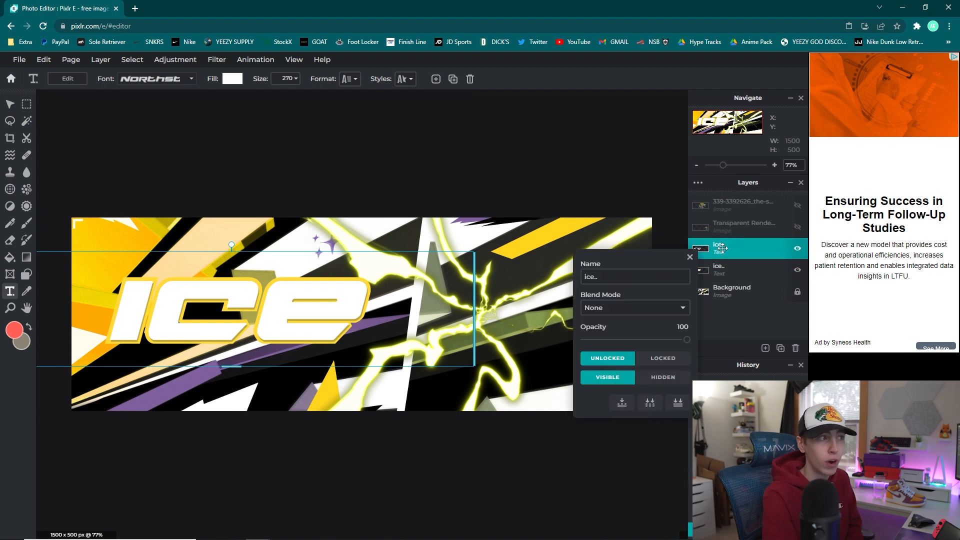
{"action": "left_click", "coordinate": [622, 402]}
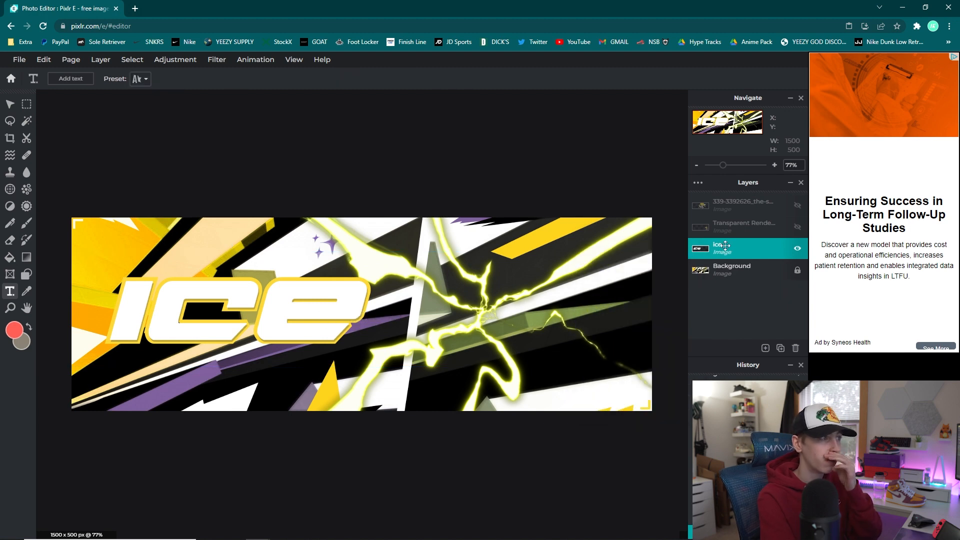
Tilt the merged ice text slightly counter-clockwise and place it over the left half of the header.
{"action": "left_click", "coordinate": [9, 104]}
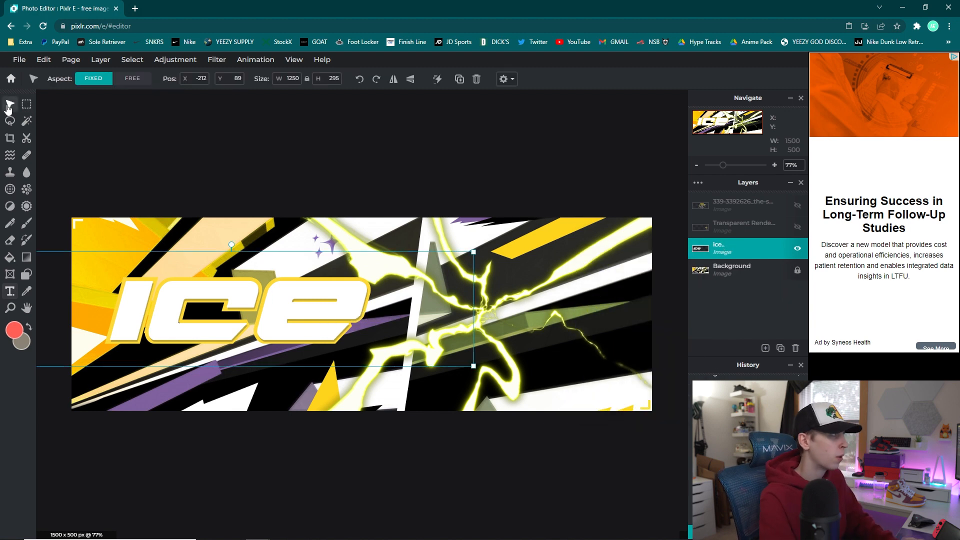
{"action": "left_click_drag", "start_coordinate": [131, 255], "coordinate": [226, 252]}
{"action": "left_click_drag", "start_coordinate": [336, 242], "coordinate": [332, 244]}
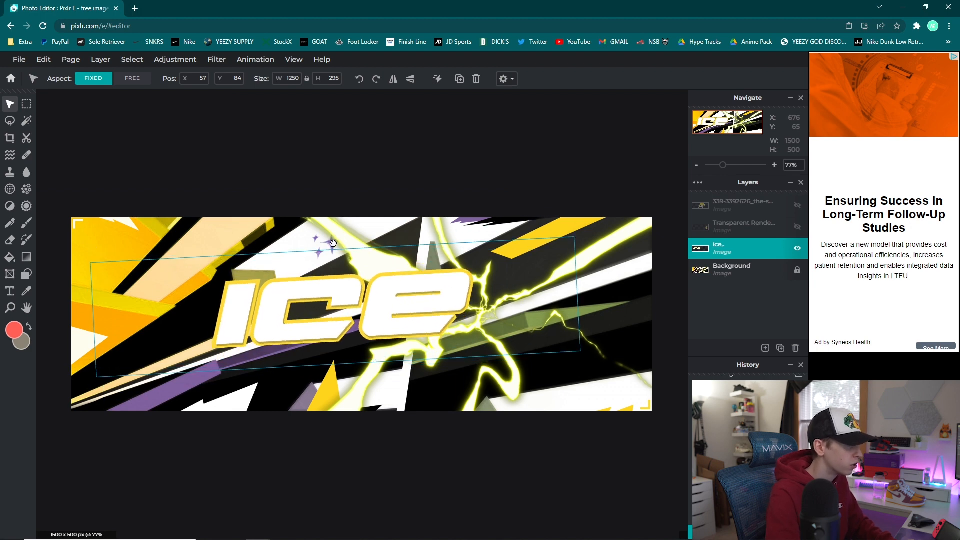
{"action": "left_click_drag", "start_coordinate": [389, 290], "coordinate": [298, 297]}
Make both hidden character layers visible again.
{"action": "left_click", "coordinate": [797, 227]}
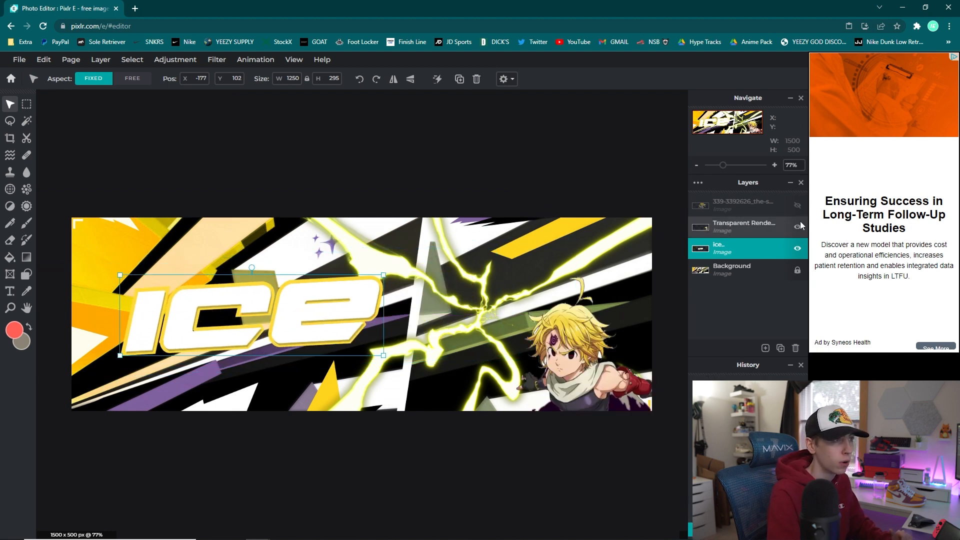
{"action": "left_click", "coordinate": [798, 205]}
{"action": "scroll", "coordinate": [398, 262], "scroll_direction": "down", "scroll_amount": 1}
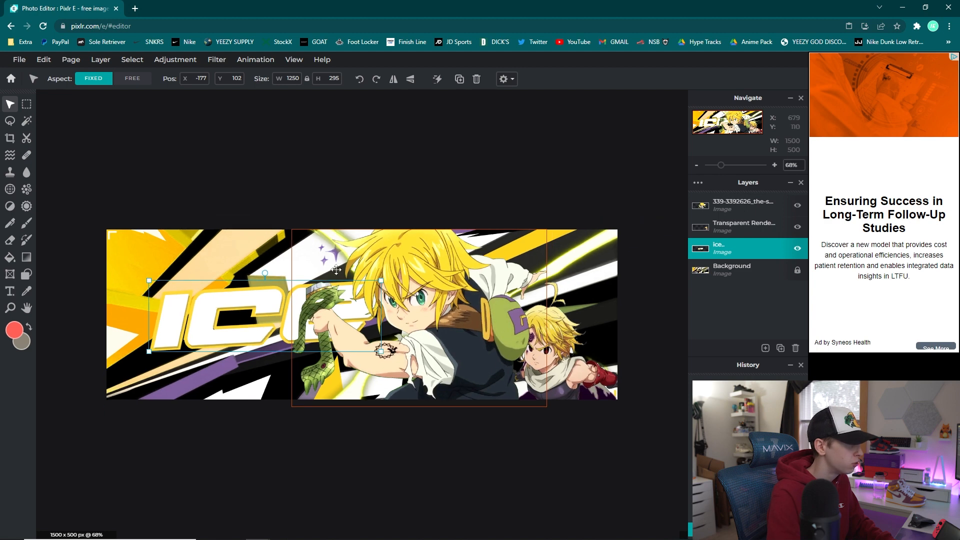
Move the ice text up and left beside the large character and tilt it further counter-clockwise.
{"action": "left_click_drag", "start_coordinate": [236, 321], "coordinate": [202, 307]}
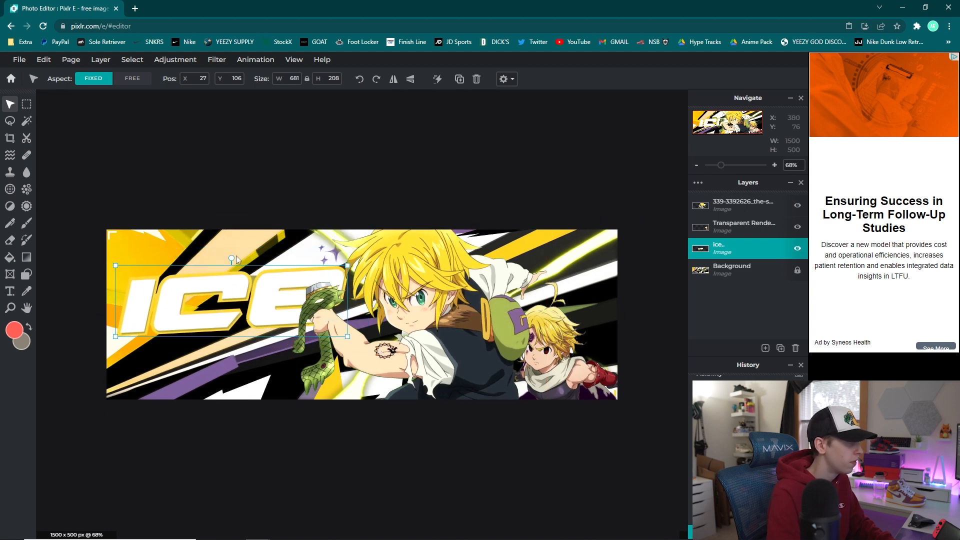
{"action": "left_click_drag", "start_coordinate": [236, 256], "coordinate": [225, 258]}
{"action": "mouse_move", "coordinate": [231, 292]}
{"action": "left_mouse_down"}
{"action": "mouse_move", "coordinate": [226, 300]}
{"action": "mouse_move", "coordinate": [236, 289]}
{"action": "left_mouse_up"}
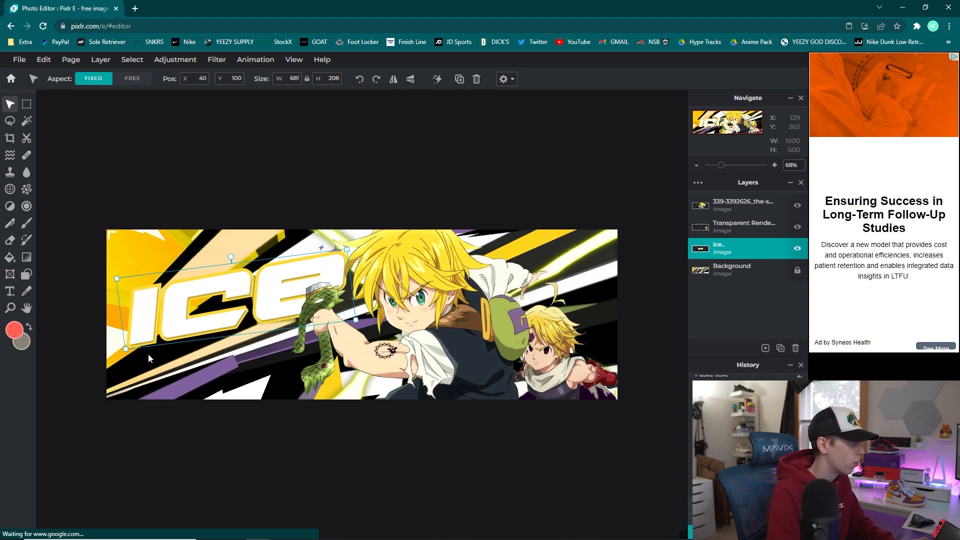
{"action": "left_click_drag", "start_coordinate": [125, 349], "coordinate": [121, 361]}
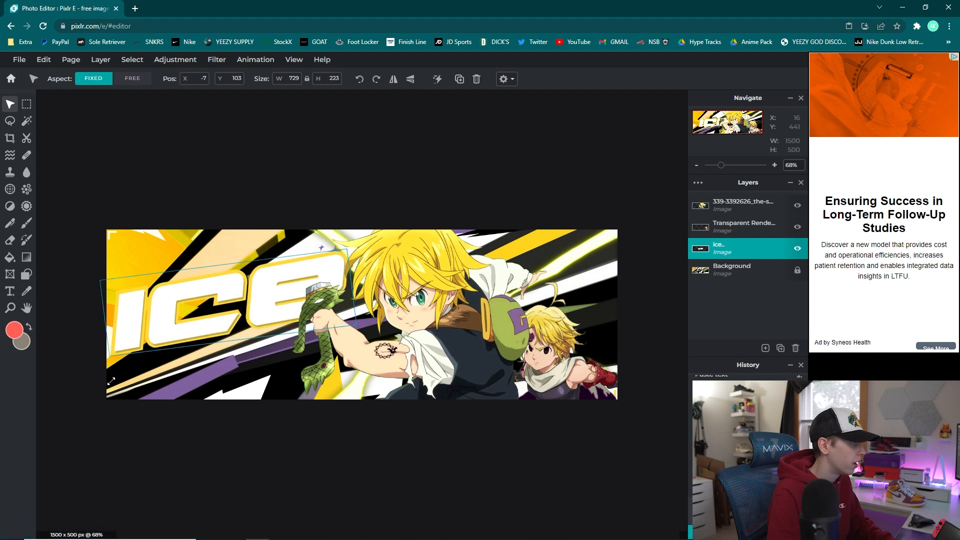
{"action": "left_click_drag", "start_coordinate": [186, 304], "coordinate": [192, 315]}
{"action": "key", "text": "ctrl+z"}
{"action": "key", "text": "ctrl+z"}
{"action": "key", "text": "ctrl+z"}
{"action": "key", "text": "ctrl+z"}
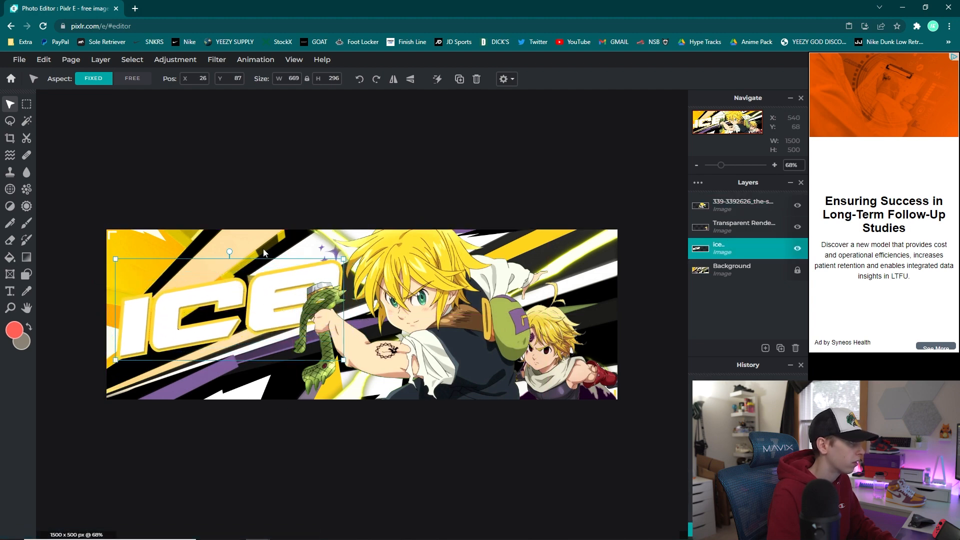
Rotate the ice text slightly clockwise and shift it up and left to position 17, 68.
{"action": "left_click_drag", "start_coordinate": [227, 252], "coordinate": [229, 249]}
{"action": "left_click_drag", "start_coordinate": [279, 294], "coordinate": [276, 288]}
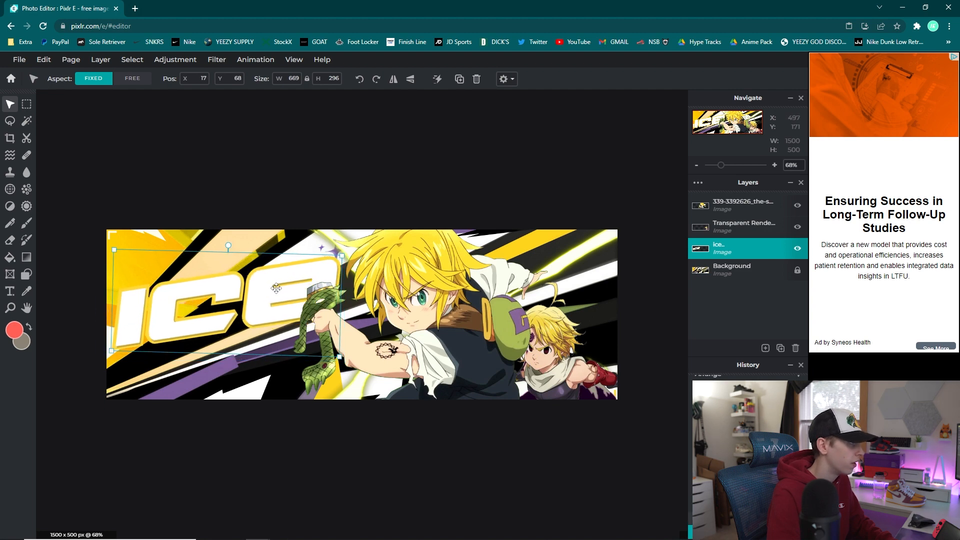
Switch to Photos and examine the finished header design in SDS Thumbnail.png as a reference.
{"action": "left_click", "coordinate": [365, 186]}
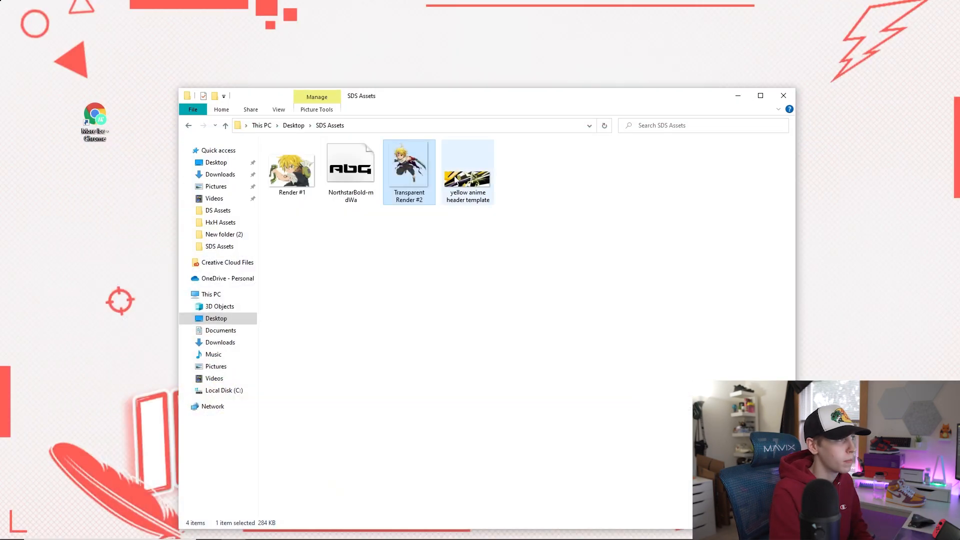
{"action": "double_click", "coordinate": [468, 172]}
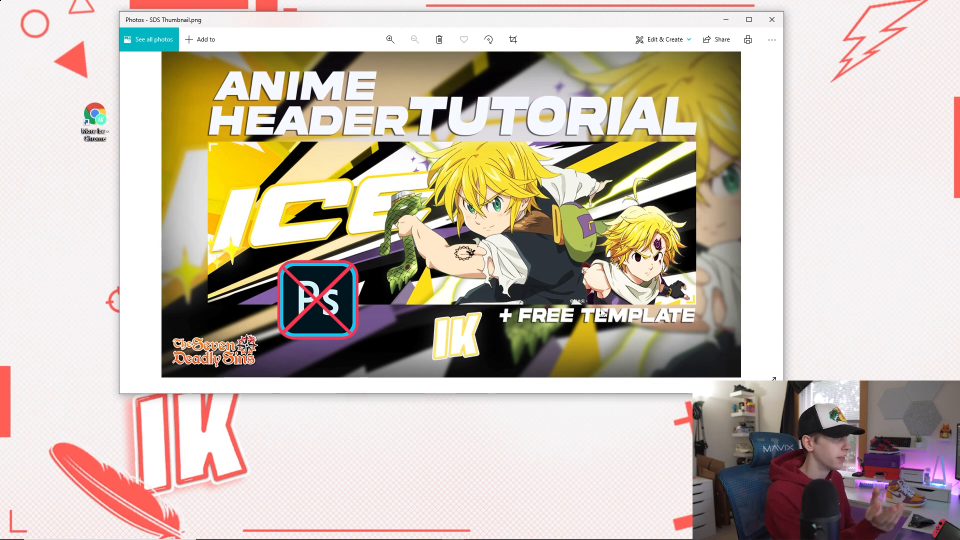
{"action": "left_click", "coordinate": [725, 20]}
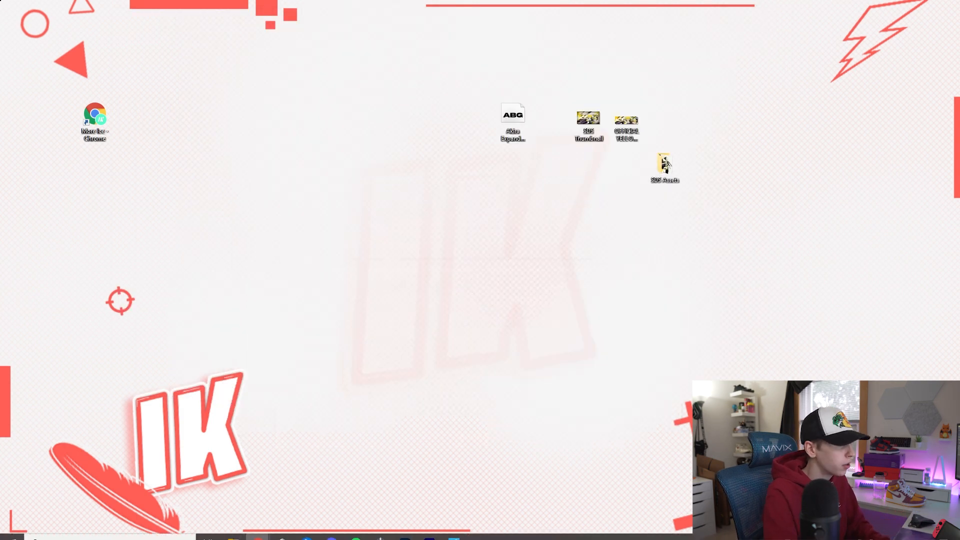
Return to Pixlr E and save the header to the Desktop as a transparent PNG named SVD Banner Twitter.
{"action": "mouse_move", "coordinate": [258, 529]}
{"action": "left_click", "coordinate": [270, 470]}
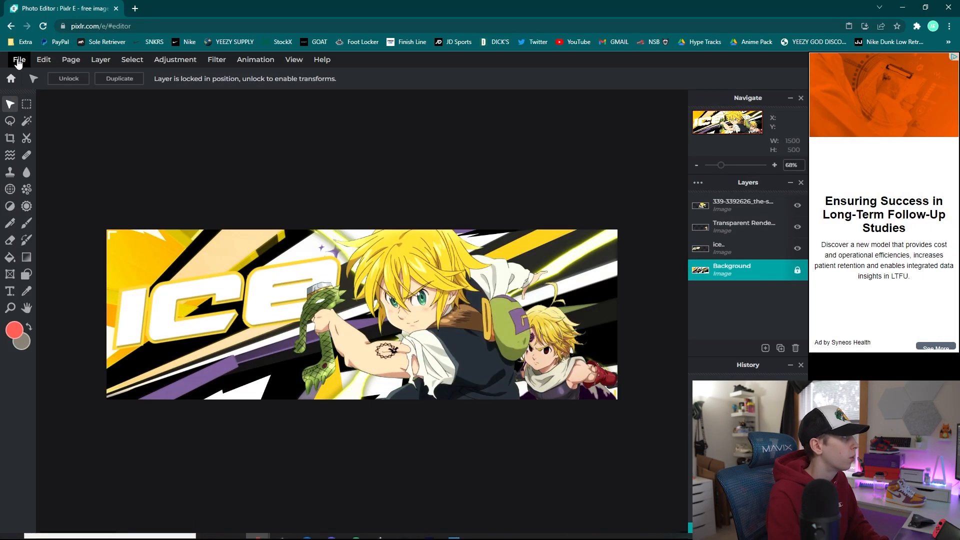
{"action": "left_click", "coordinate": [19, 60]}
{"action": "left_click", "coordinate": [45, 148]}
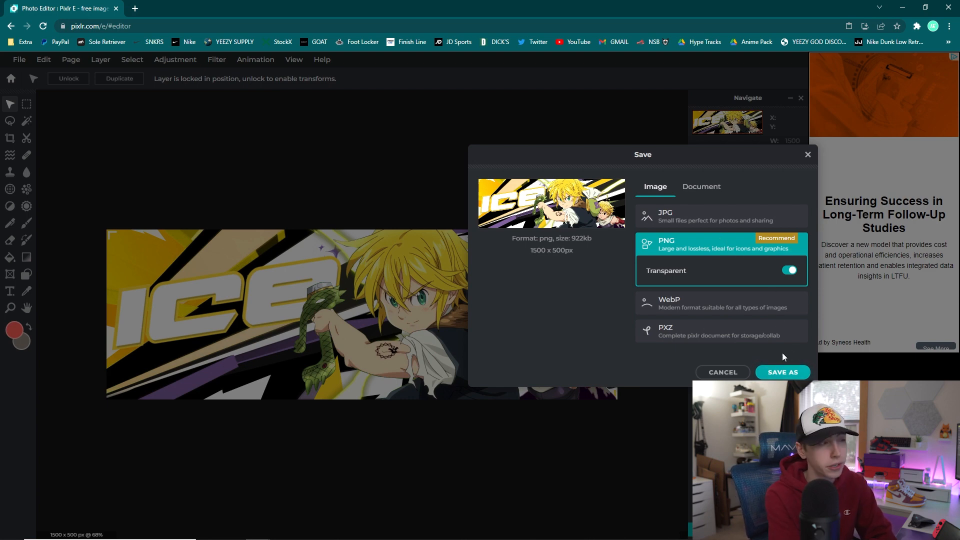
{"action": "left_click", "coordinate": [783, 373]}
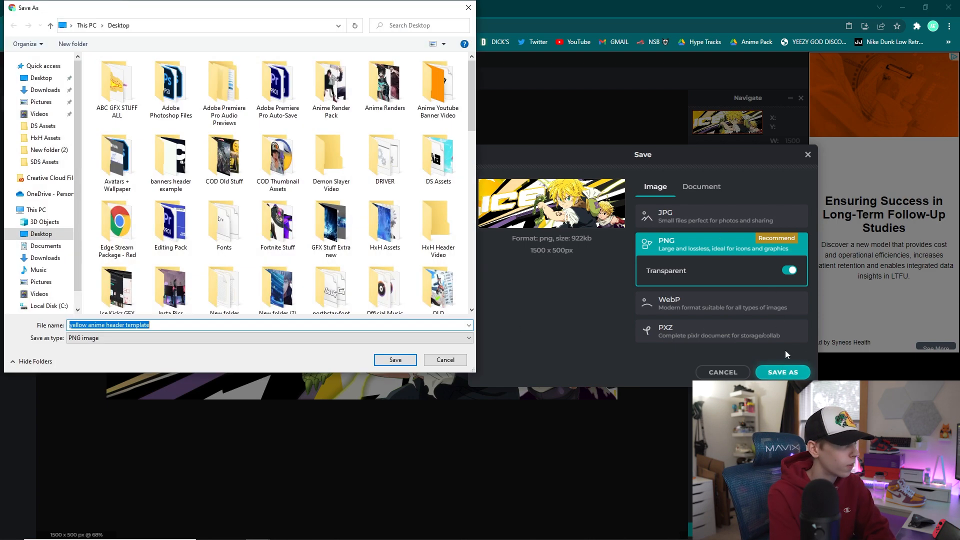
{"action": "left_click", "coordinate": [41, 79]}
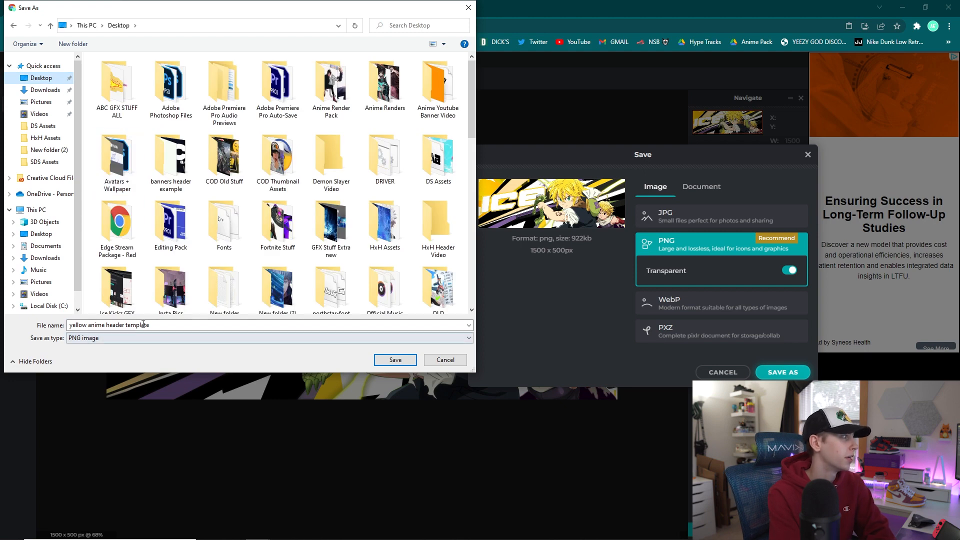
{"action": "type", "text": "SVD Banner Twitter"}
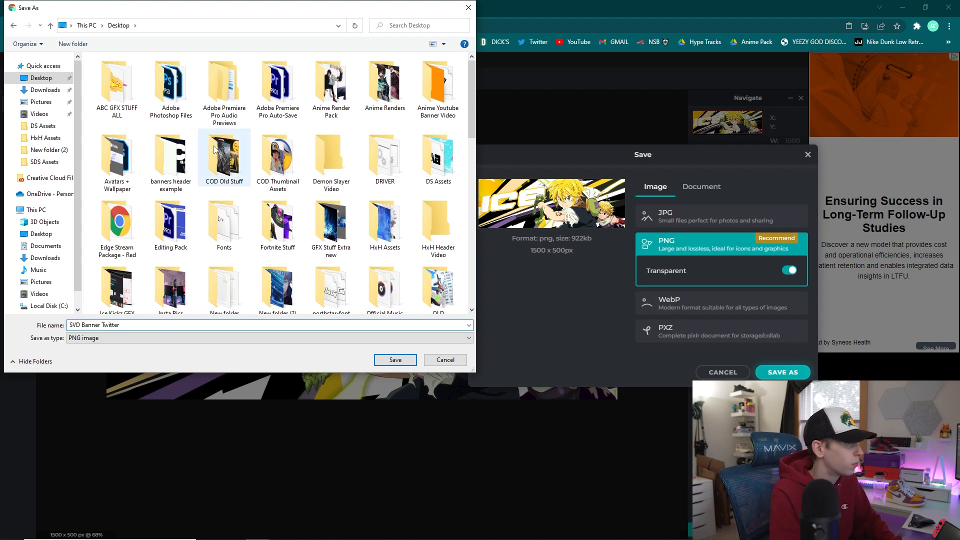
{"action": "left_click", "coordinate": [395, 359]}
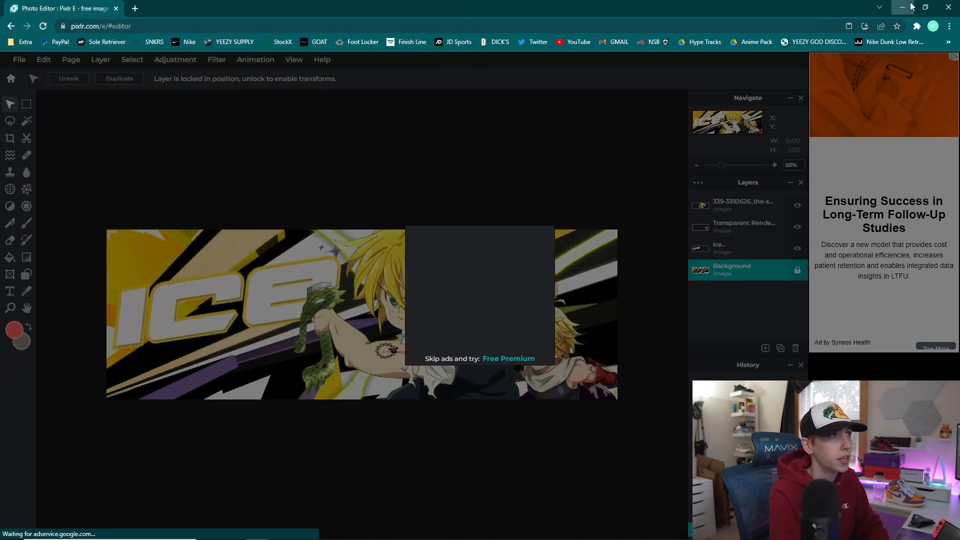
Open OFFICIAL YELLOW HEADER.png and SVD Banner Twitter.png from the desktop in Photos and arrange both windows for comparison.
{"action": "left_click", "coordinate": [902, 7]}
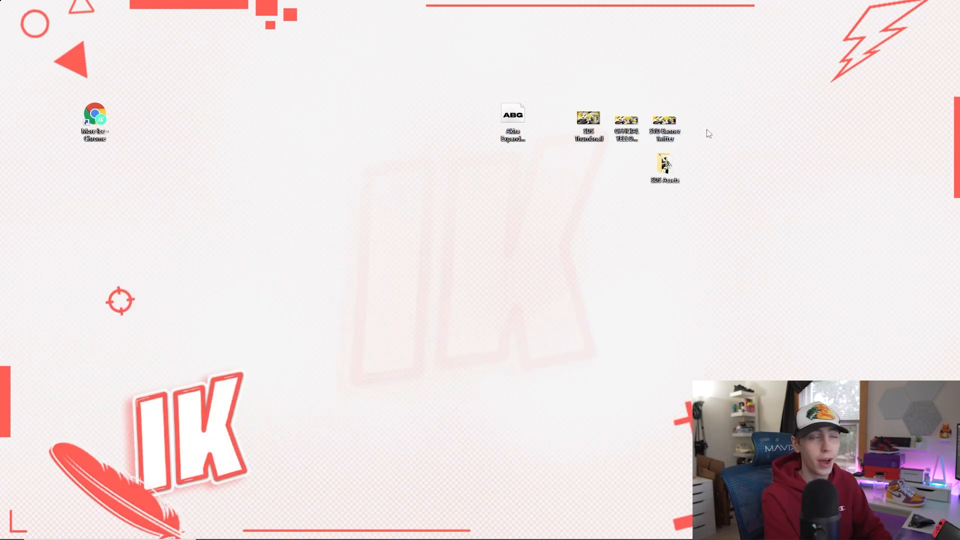
{"action": "left_click", "coordinate": [632, 126]}
{"action": "left_click_drag", "start_coordinate": [594, 166], "coordinate": [426, 11]}
{"action": "double_click", "coordinate": [674, 130]}
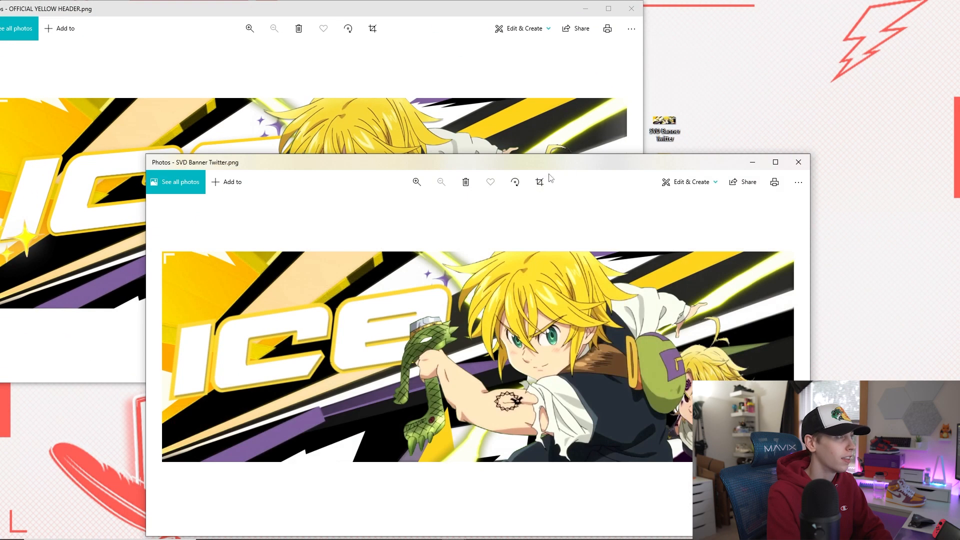
{"action": "left_click_drag", "start_coordinate": [550, 170], "coordinate": [676, 152]}
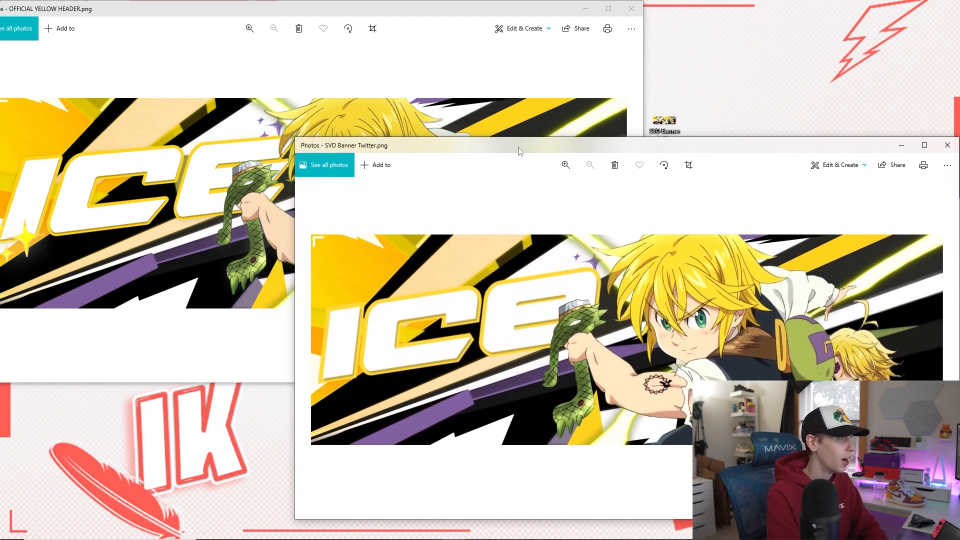
{"action": "left_click_drag", "start_coordinate": [521, 150], "coordinate": [592, 158]}
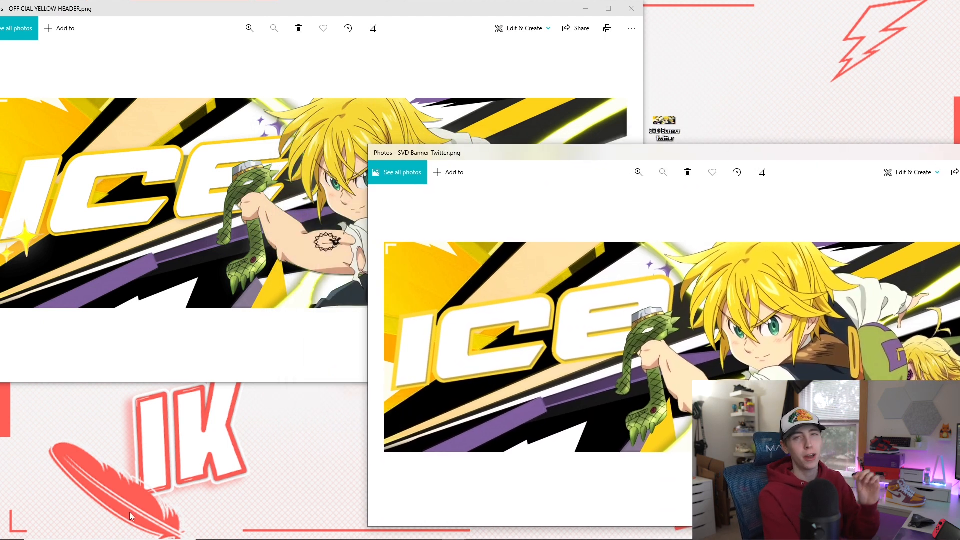